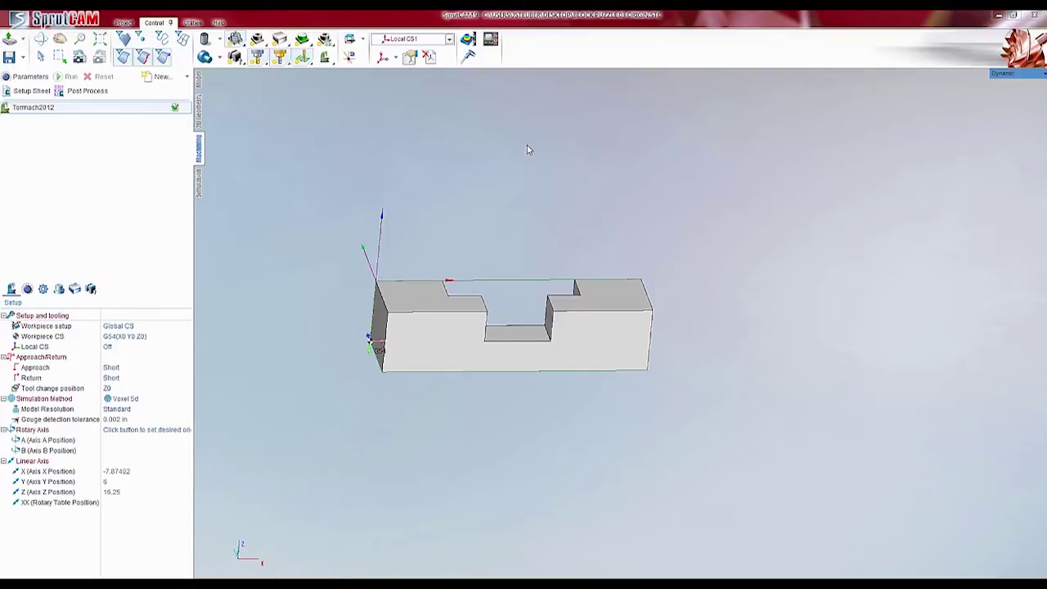
# Delete Local CS1 so Global CS with the G54 origin becomes active on the block
pyautogui.moveTo(487, 150); pyautogui.dragTo(462, 235, button='right')
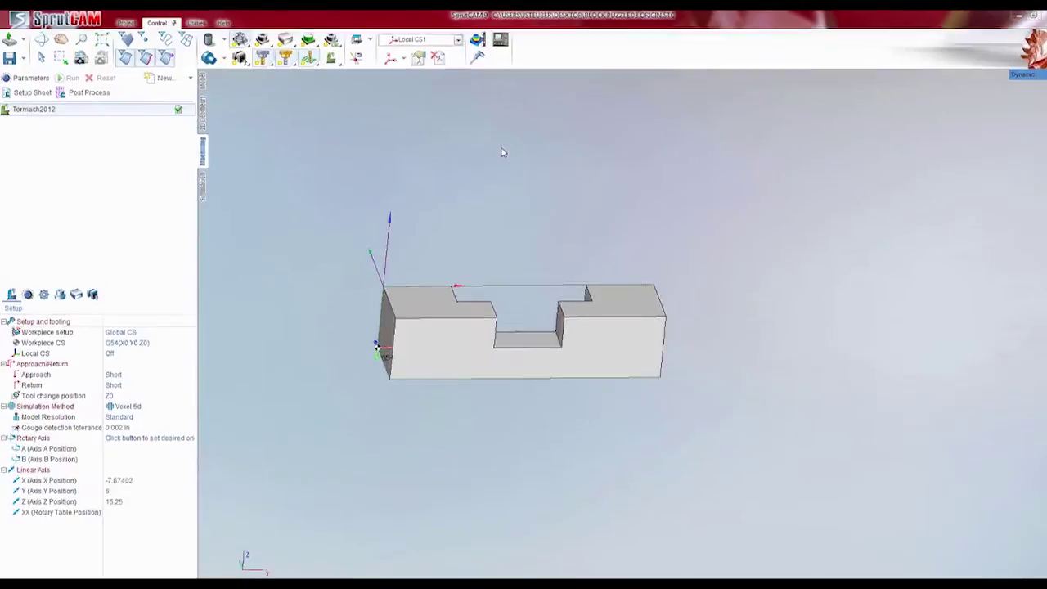
pyautogui.moveTo(594, 305); pyautogui.dragTo(536, 344, button='right')
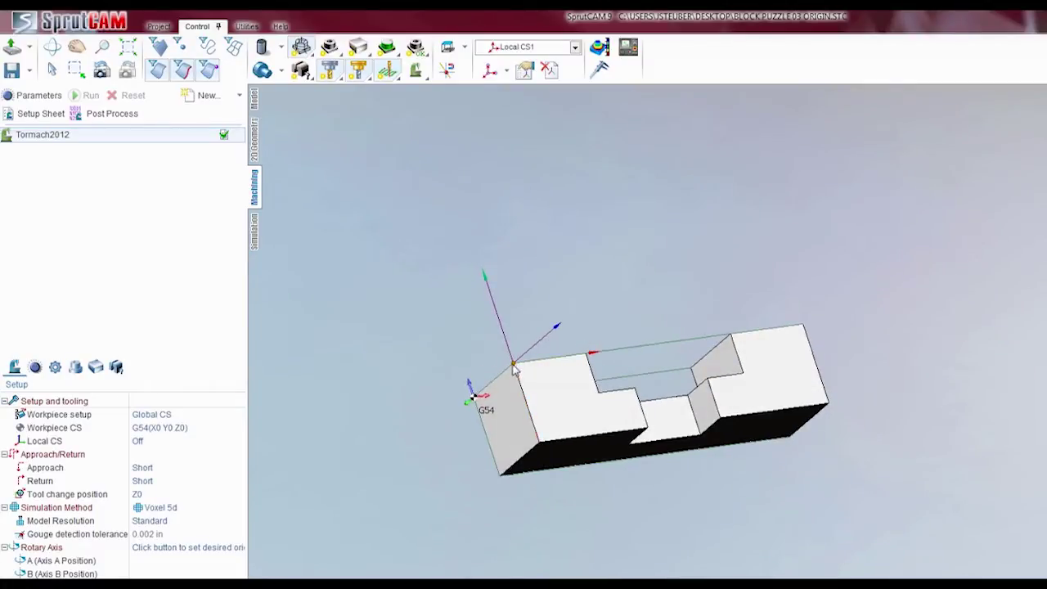
pyautogui.moveTo(575, 330); pyautogui.dragTo(473, 372, button='right')
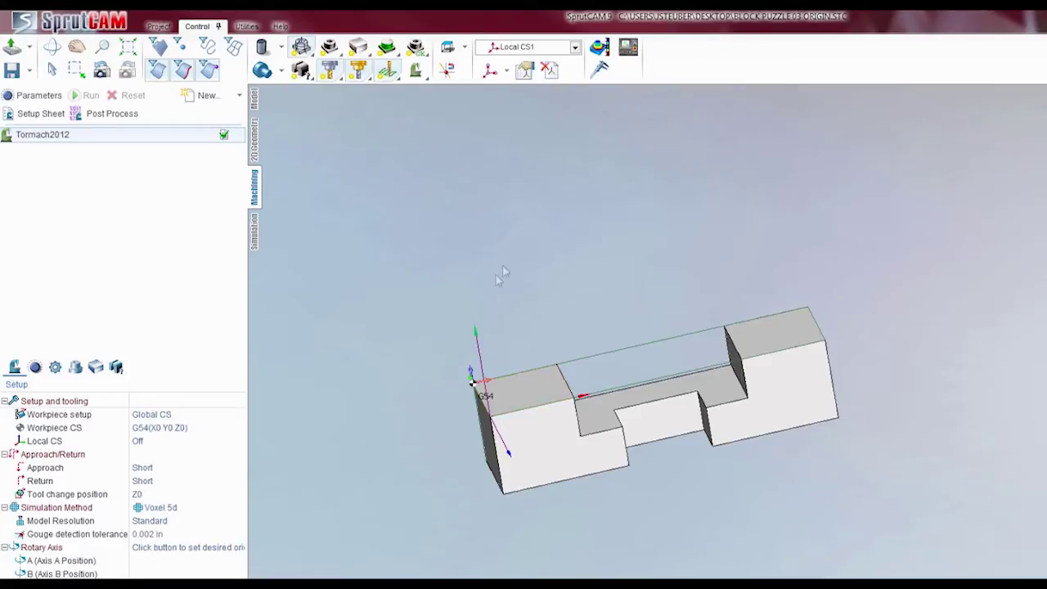
pyautogui.moveTo(540, 236); pyautogui.dragTo(536, 192, button='right')
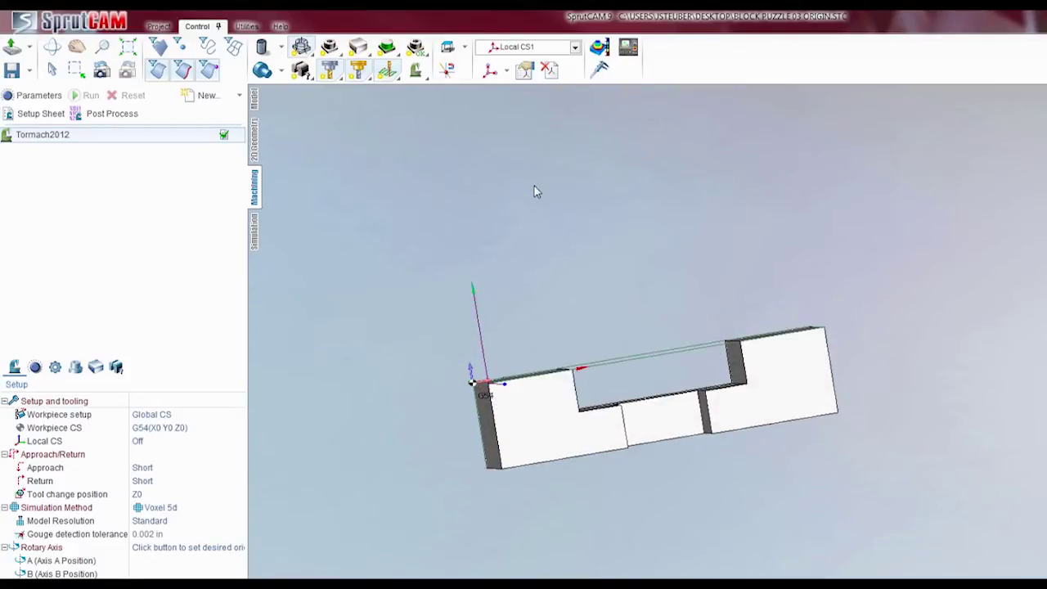
pyautogui.click(549, 73)
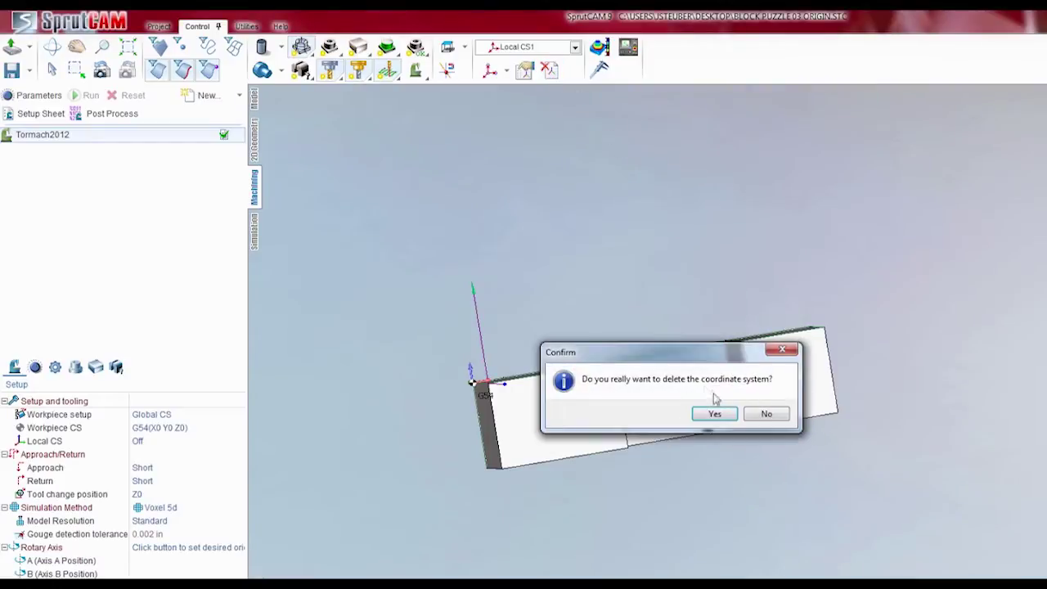
pyautogui.press('Return')
pyautogui.moveTo(587, 272); pyautogui.dragTo(601, 346, button='right')
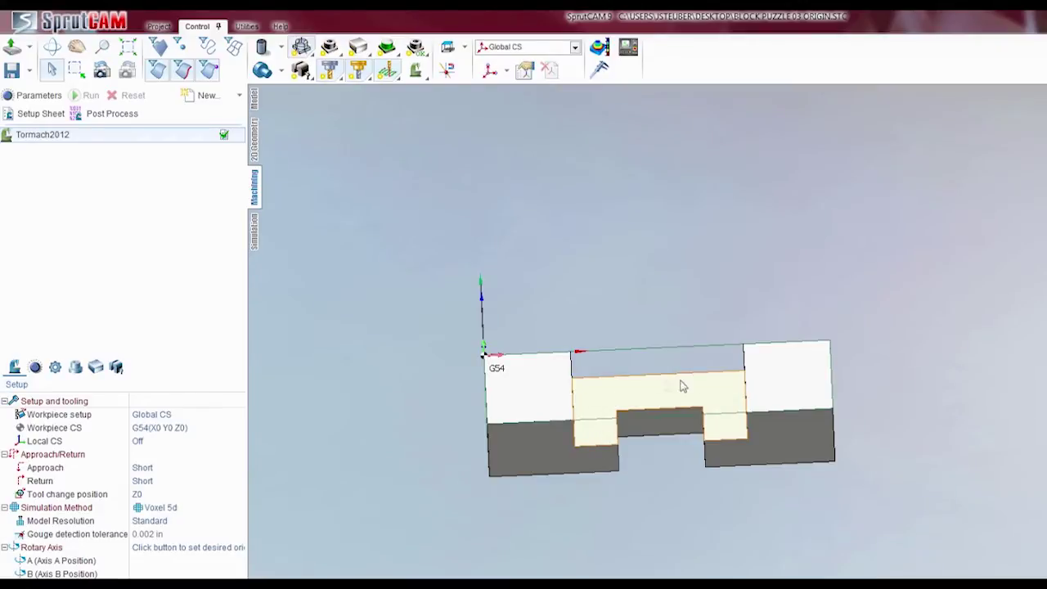
# Add a Roughing waterline operation from the Roughing category
pyautogui.click(240, 96)
pyautogui.moveTo(246, 119)
pyautogui.moveTo(373, 118)
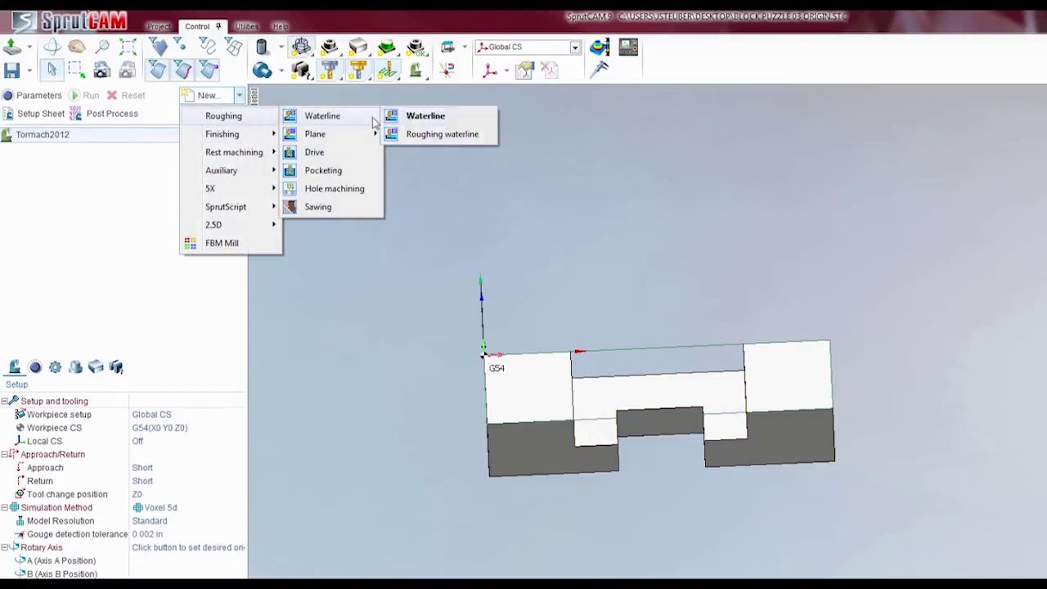
pyautogui.click(425, 135)
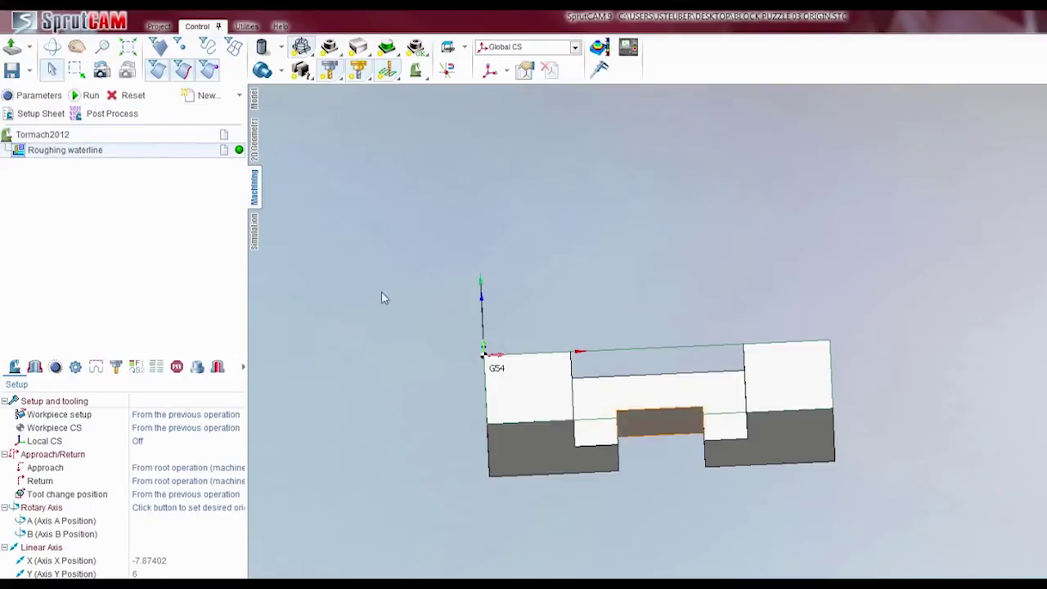
# Assign the slot face to the roughing waterline job and calculate its toolpath
pyautogui.click(54, 366)
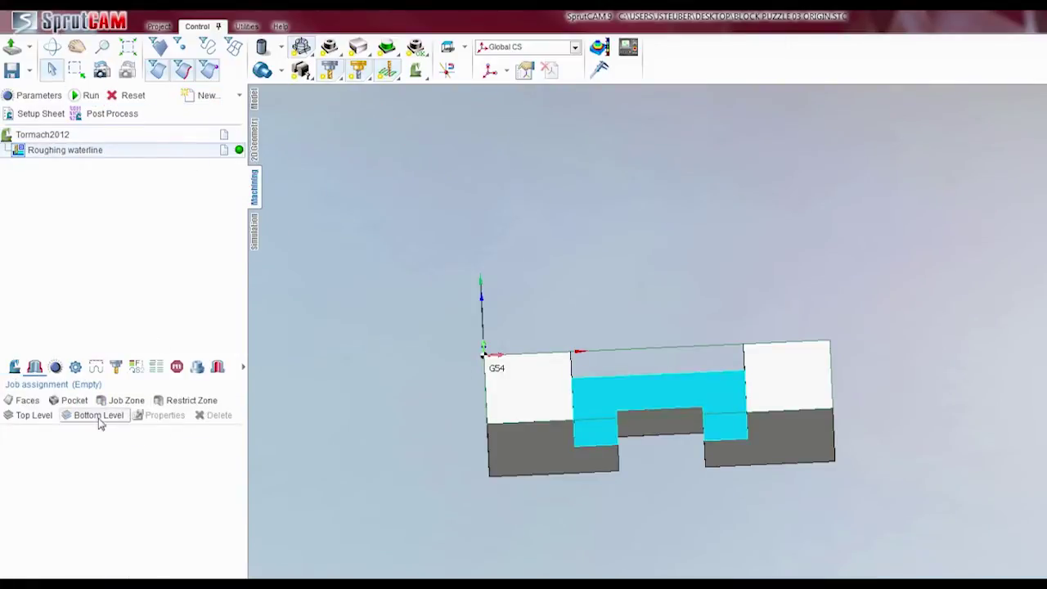
pyautogui.click(27, 400)
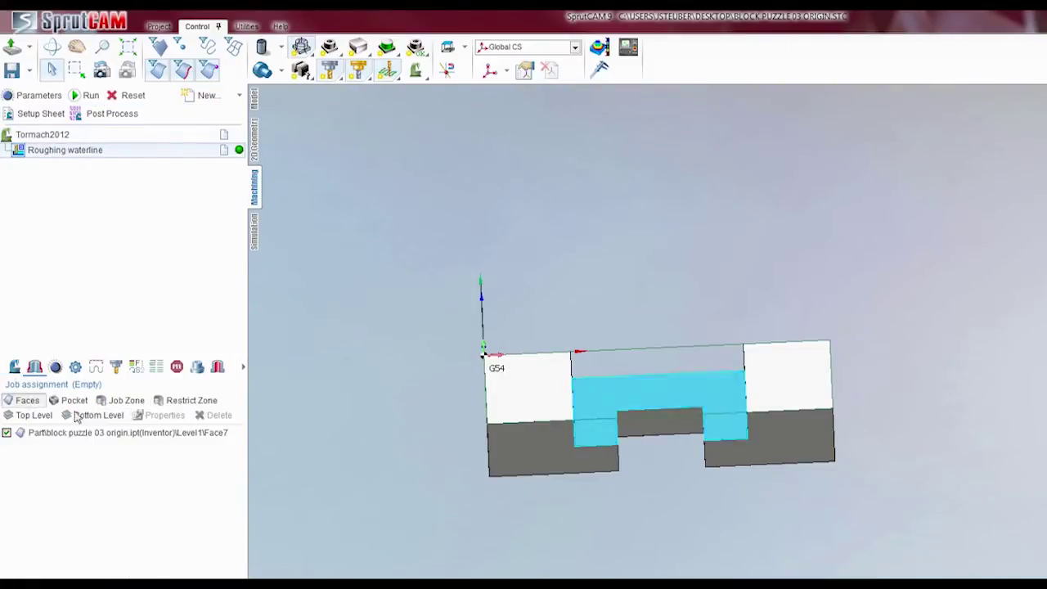
pyautogui.click(89, 96)
pyautogui.moveTo(504, 323); pyautogui.dragTo(505, 125, button='middle')
pyautogui.moveTo(715, 435)
pyautogui.mouseDown(button='middle')
pyautogui.moveTo(748, 409)
pyautogui.moveTo(724, 420)
pyautogui.mouseUp(button='middle')
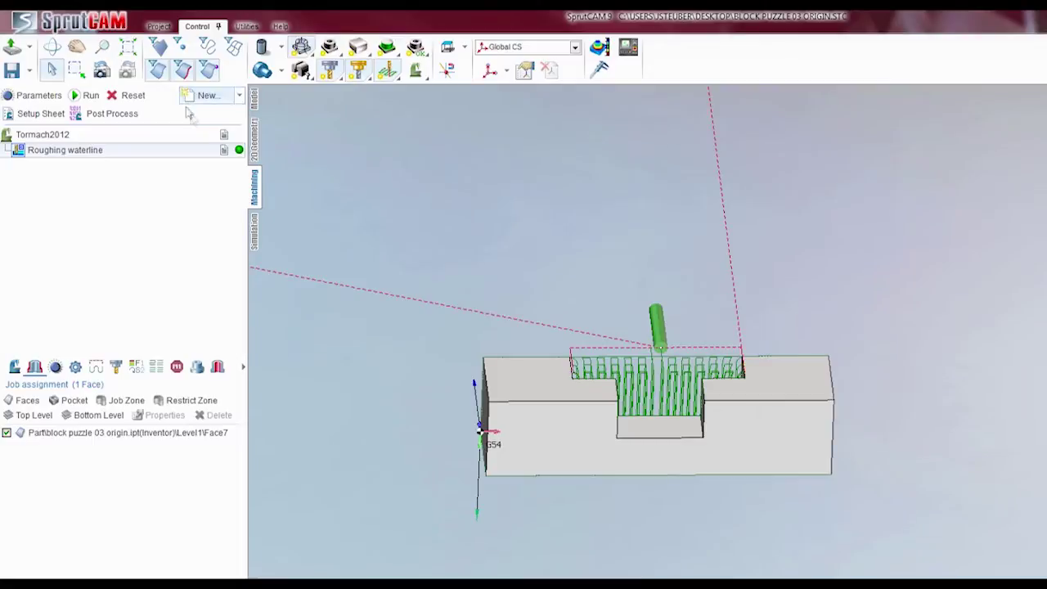
# Add an Auxiliary operation and open its parameters
pyautogui.click(239, 98)
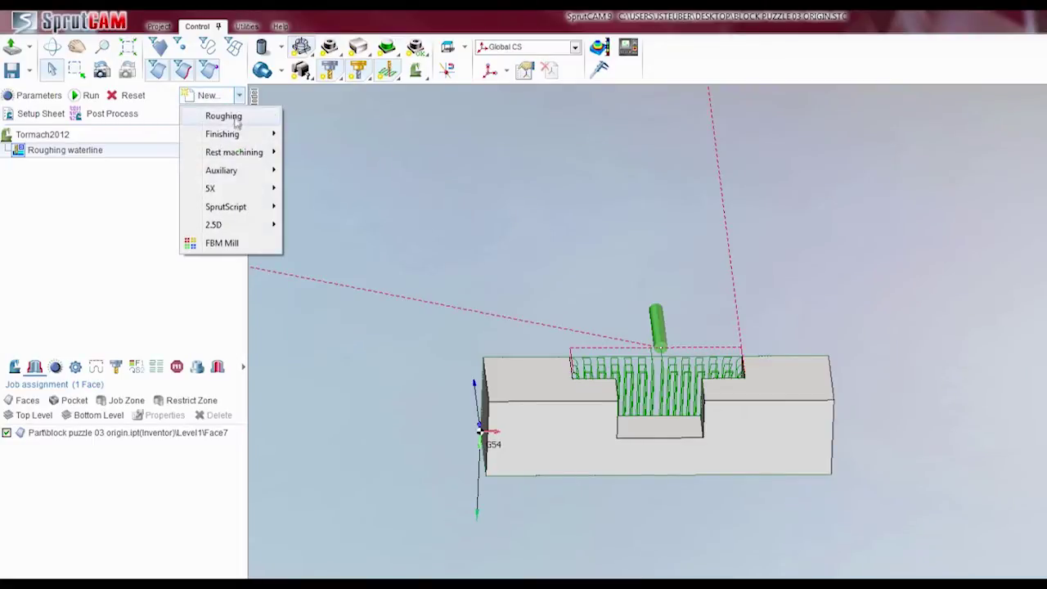
pyautogui.moveTo(236, 172)
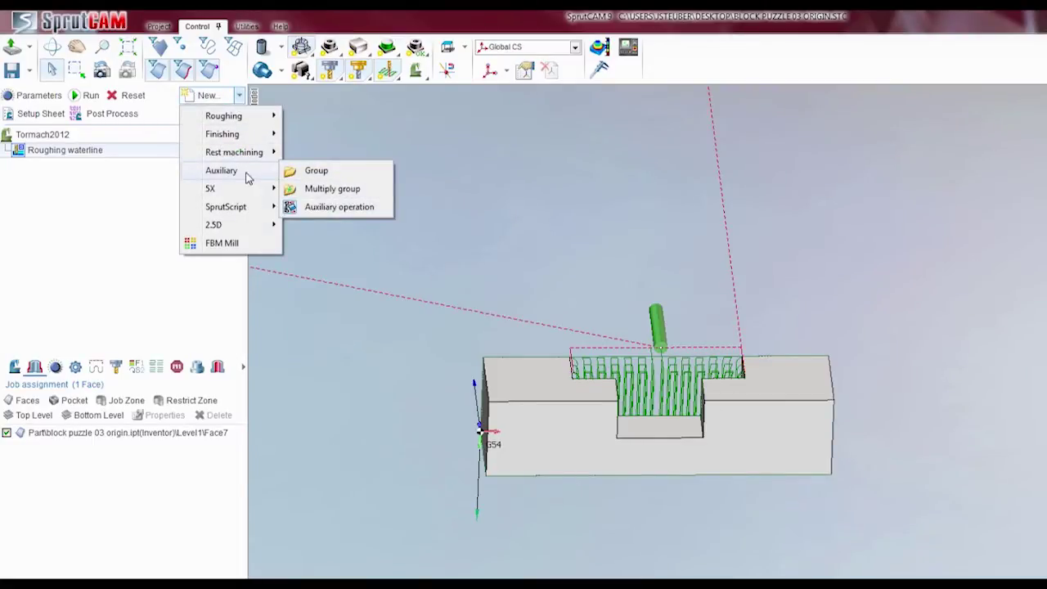
pyautogui.click(328, 209)
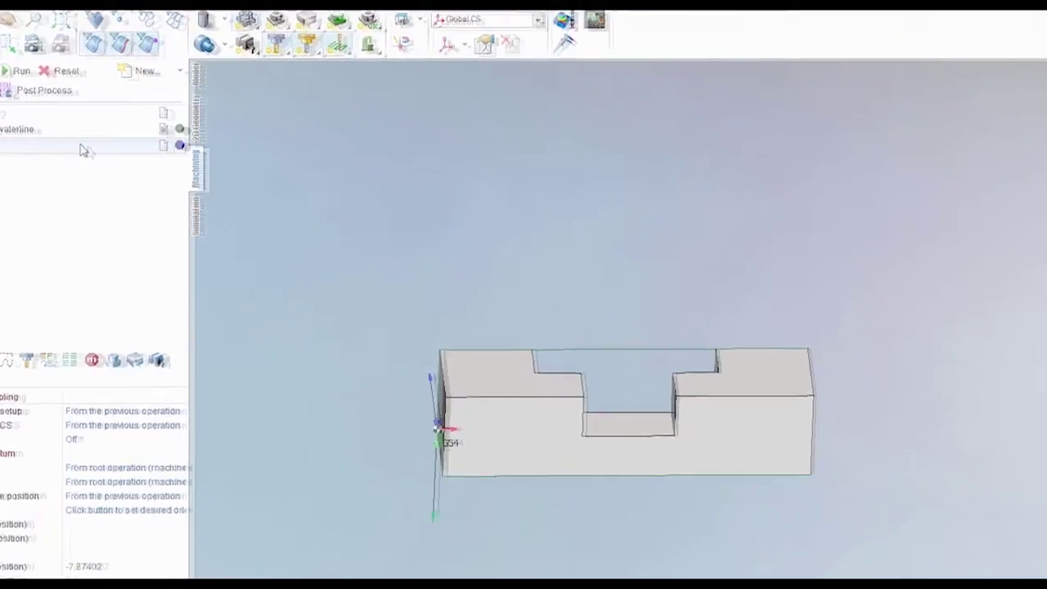
pyautogui.doubleClick(147, 166)
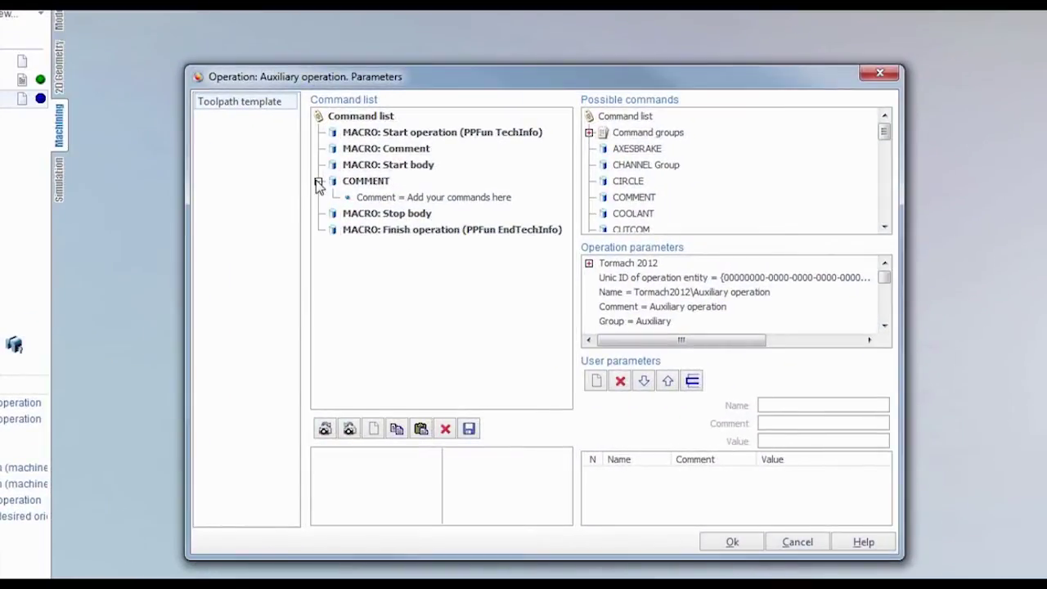
# Add a LOADTL tool load command to the auxiliary operation
pyautogui.click(318, 181)
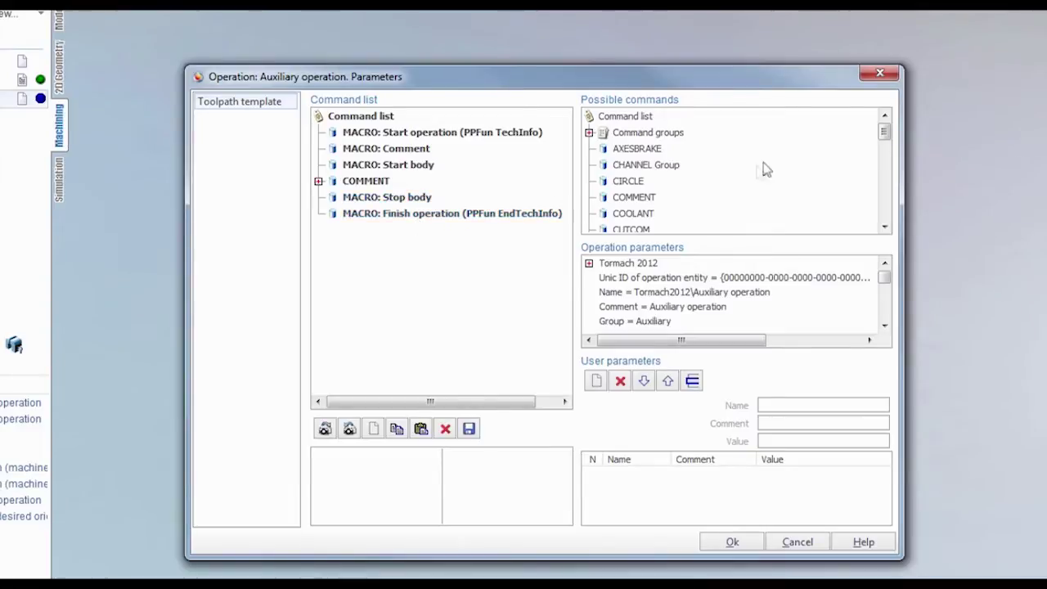
pyautogui.moveTo(887, 137); pyautogui.dragTo(886, 167)
pyautogui.doubleClick(639, 182)
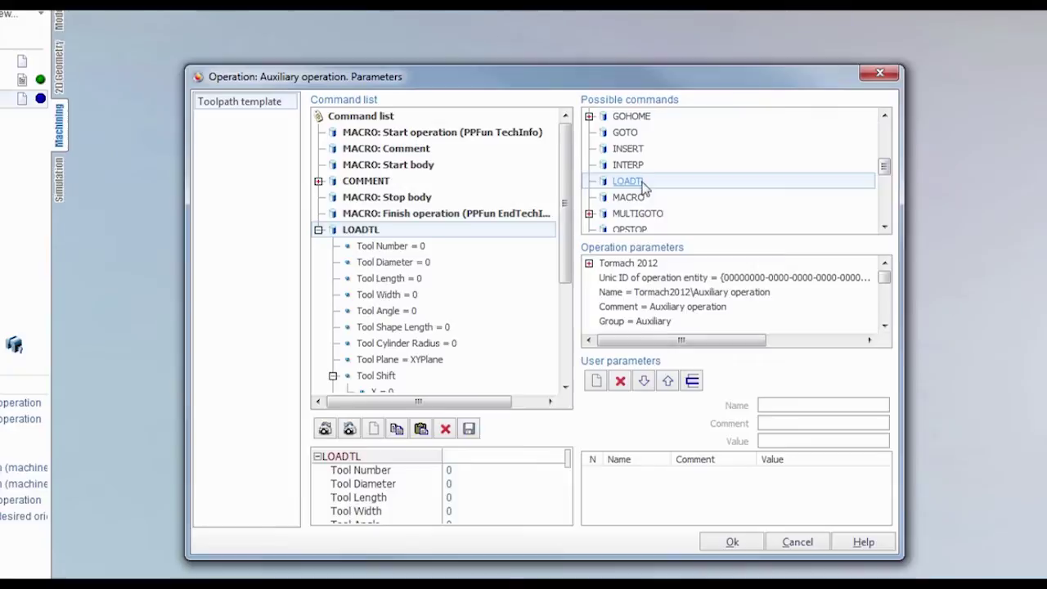
pyautogui.click(318, 230)
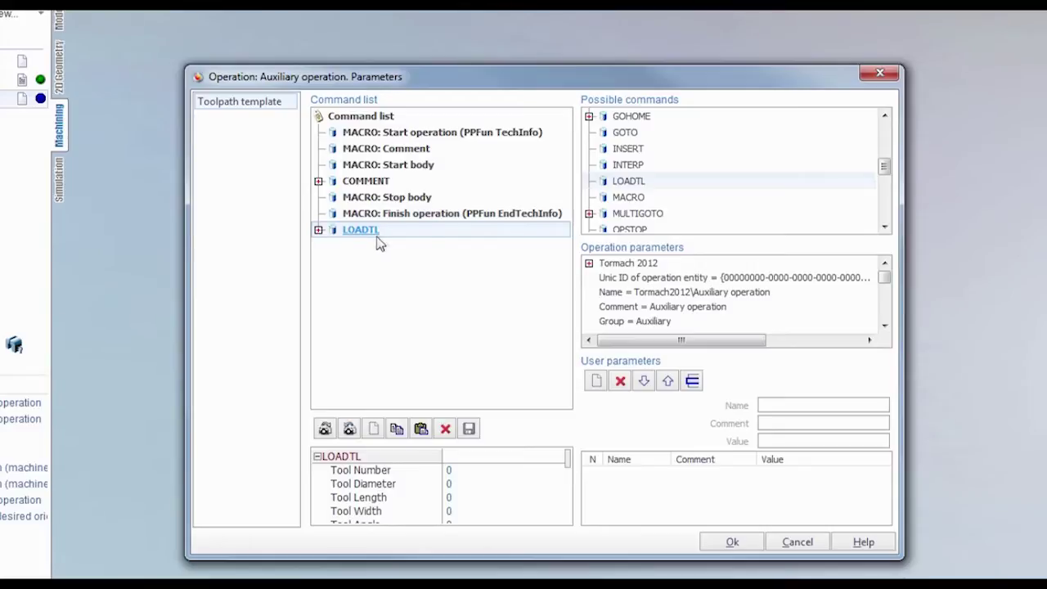
pyautogui.moveTo(886, 170); pyautogui.dragTo(886, 136)
# Add a COMMENT reading 'Flip for G55' and a STOP command, then confirm
pyautogui.moveTo(644, 166); pyautogui.dragTo(379, 265)
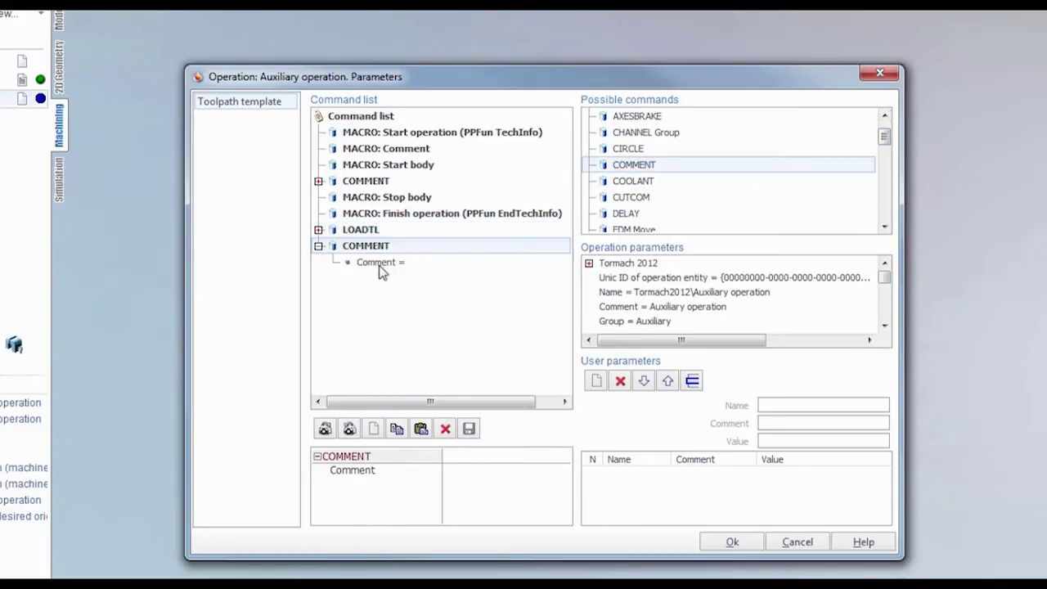
pyautogui.click(453, 473)
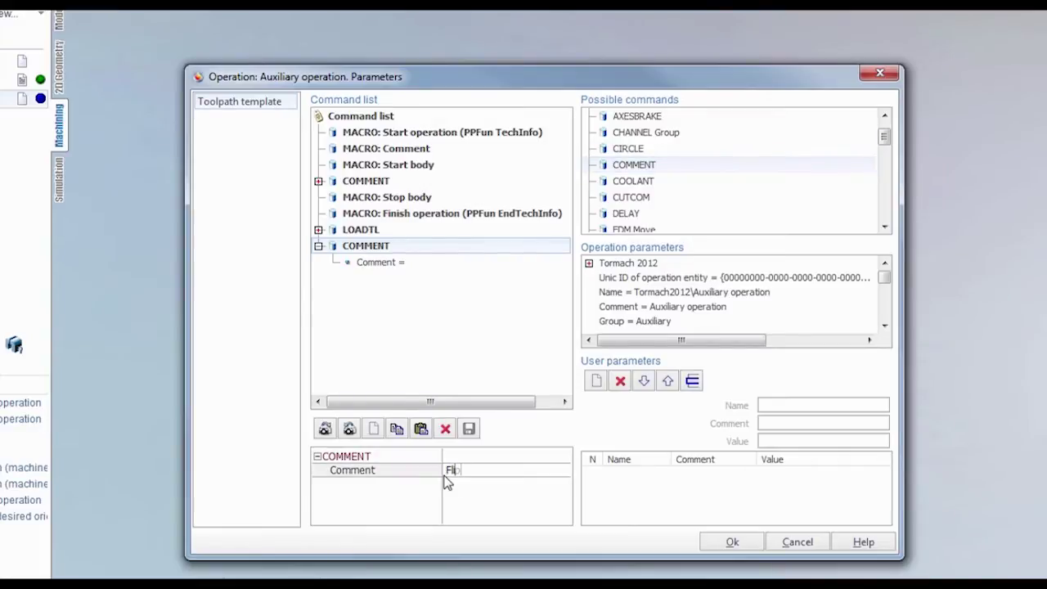
pyautogui.write('Flip for G55')
pyautogui.press('Return')
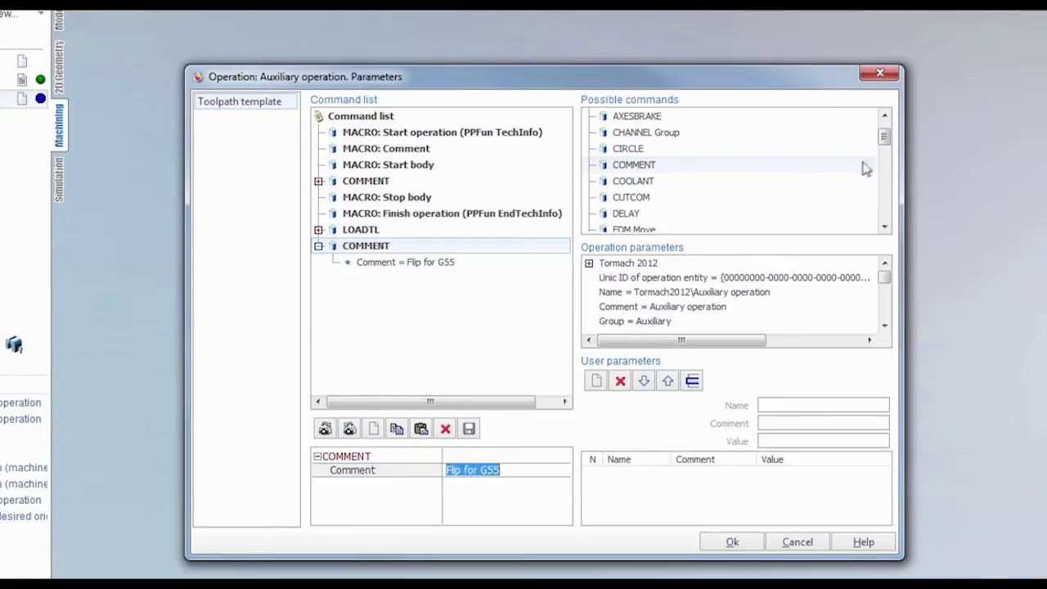
pyautogui.moveTo(886, 140); pyautogui.dragTo(886, 234)
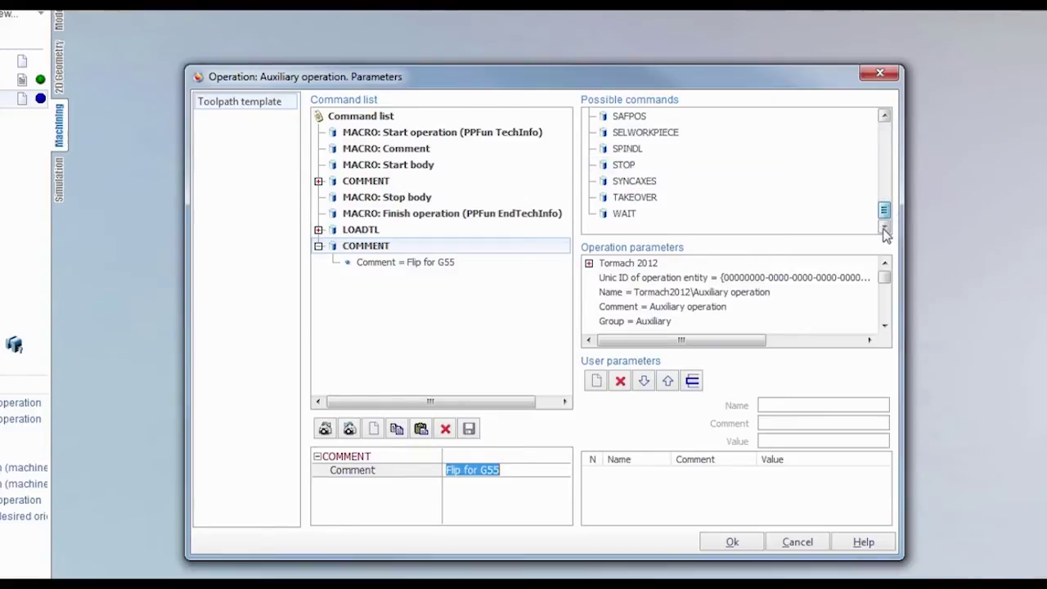
pyautogui.doubleClick(625, 167)
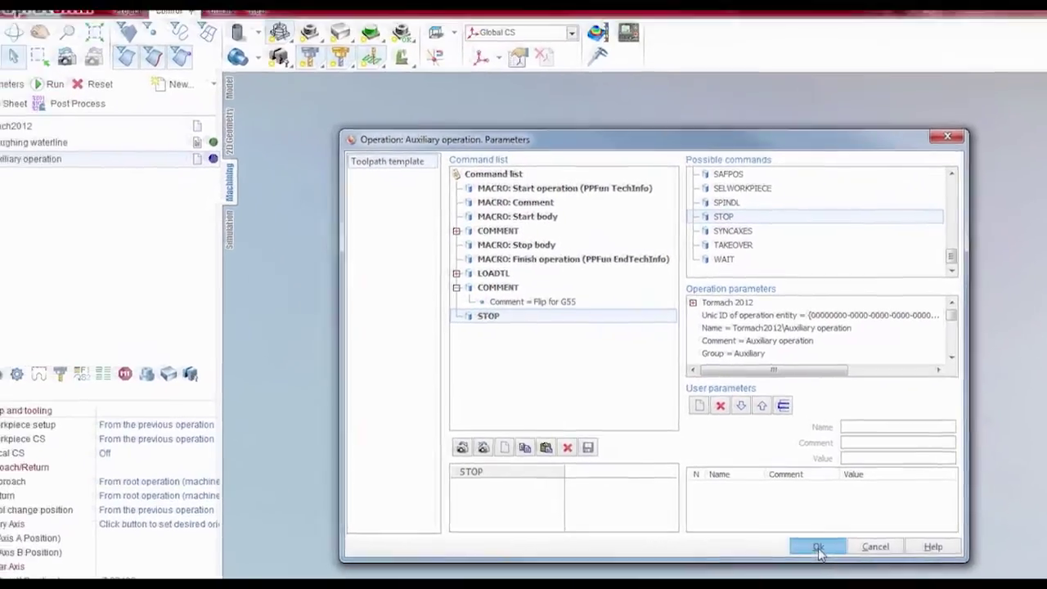
pyautogui.click(734, 542)
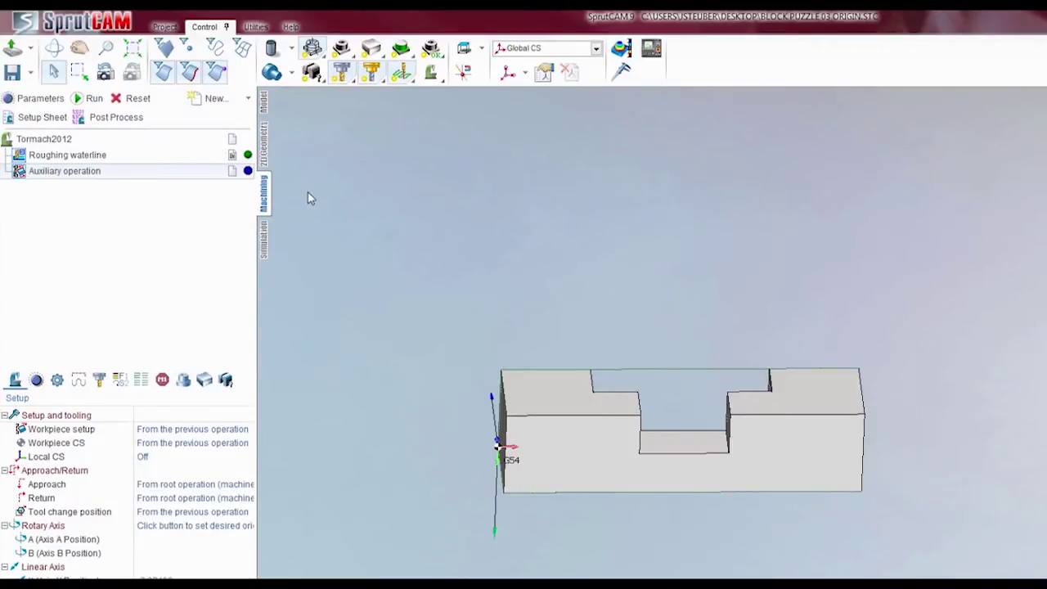
# Add a 2D contouring operation from the Finishing category
pyautogui.click(248, 98)
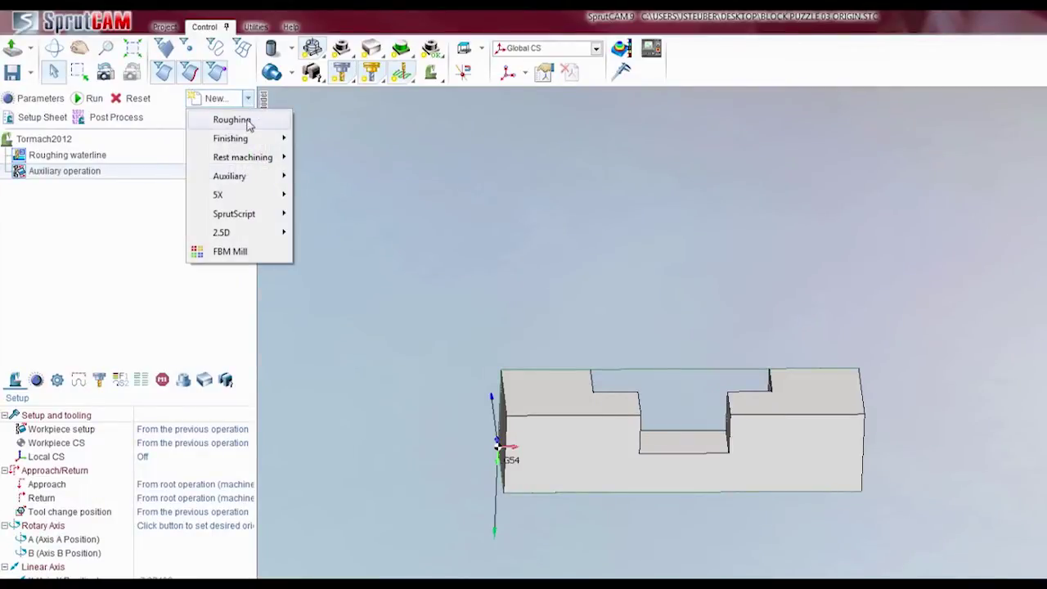
pyautogui.moveTo(251, 123)
pyautogui.moveTo(250, 143)
pyautogui.click(356, 141)
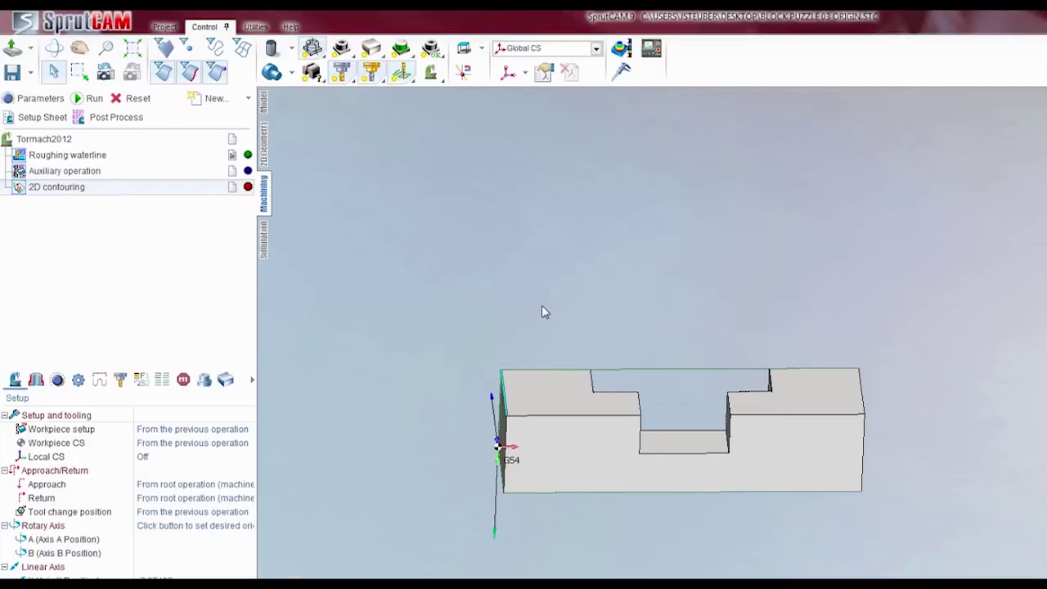
# Select the top face and vertical edge at the block's left end for a new coordinate system
pyautogui.moveTo(570, 327); pyautogui.dragTo(537, 363, button='right')
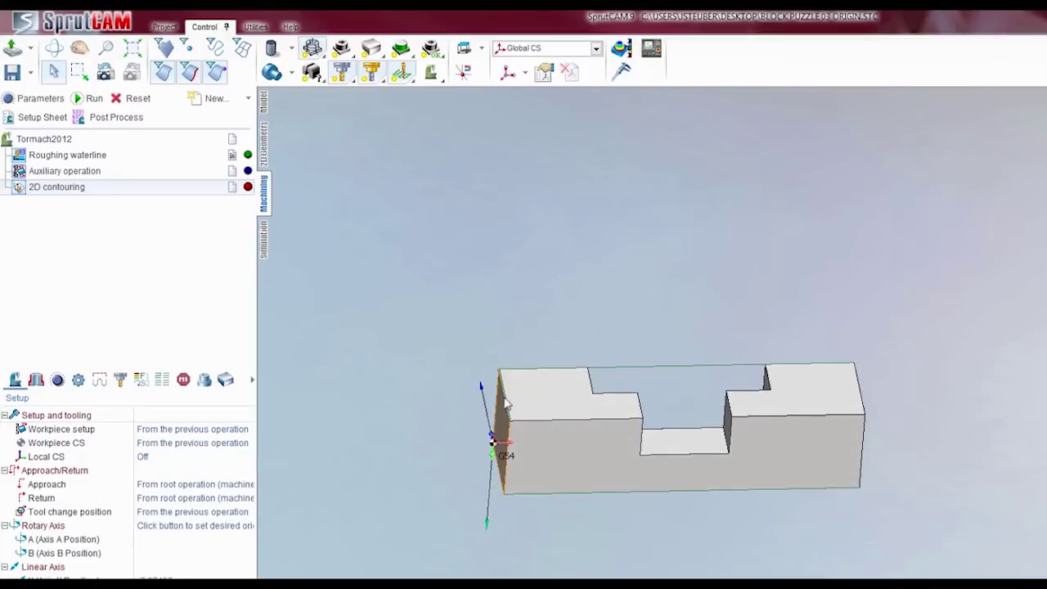
pyautogui.click(556, 403)
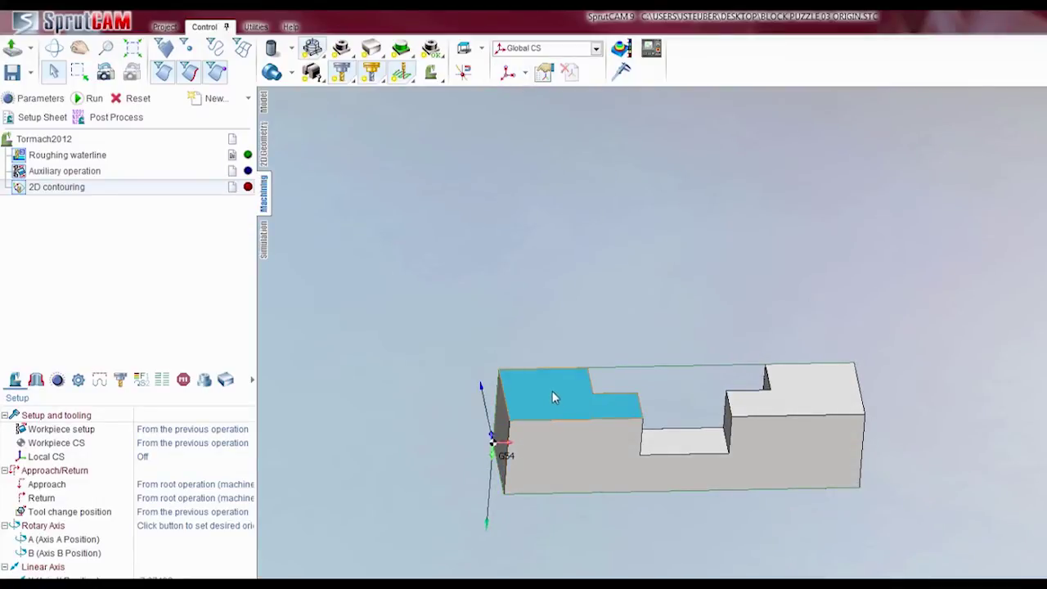
pyautogui.click(504, 400)
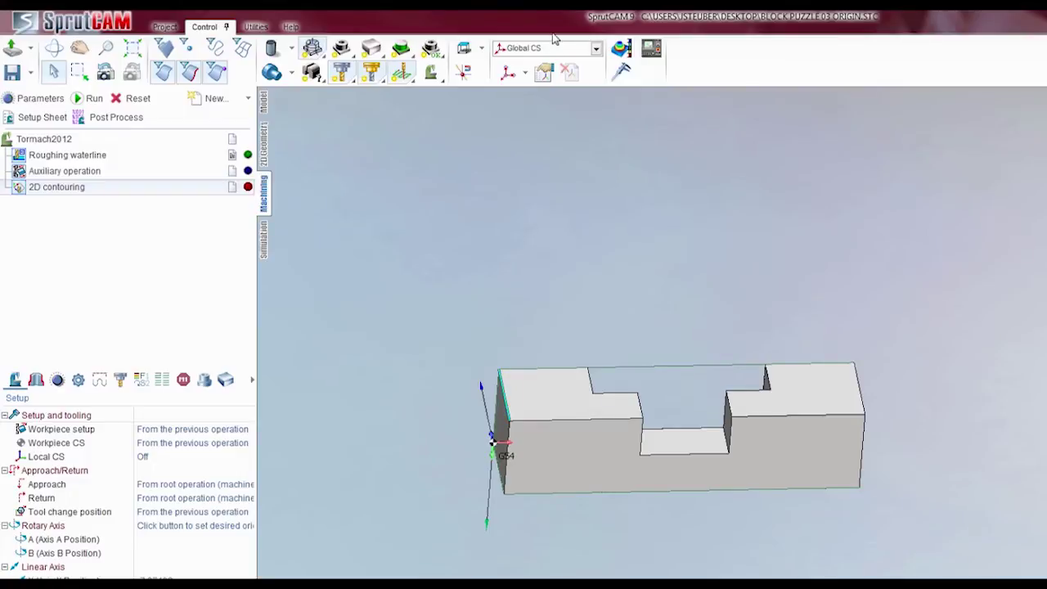
pyautogui.click(526, 74)
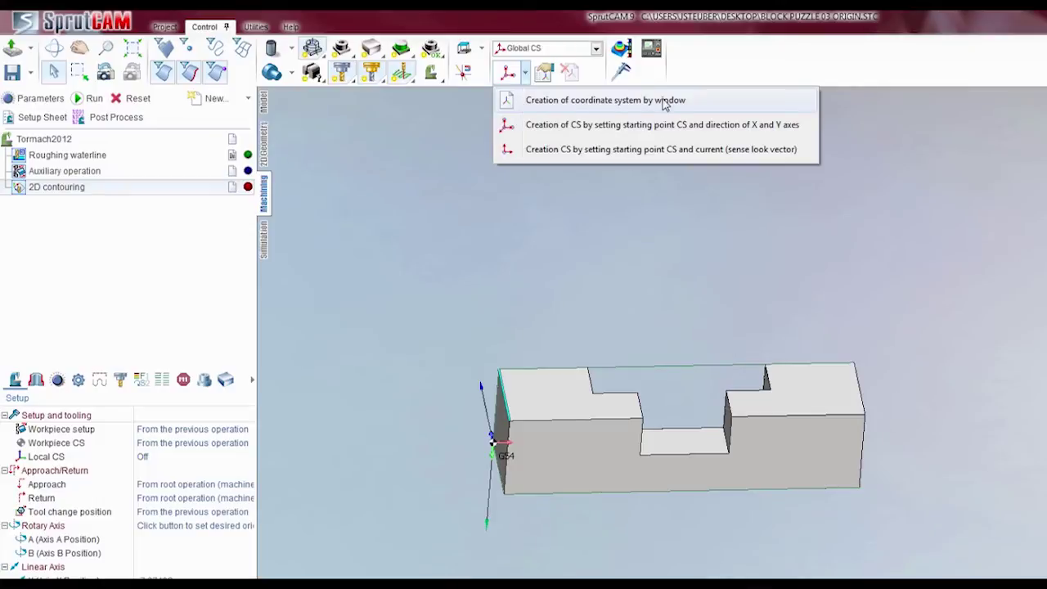
# Create Local CS1 at the block's top-left corner, setting origin Z to 0 (0, -0.75, 0)
pyautogui.click(543, 100)
pyautogui.moveTo(601, 278); pyautogui.dragTo(498, 384, button='right')
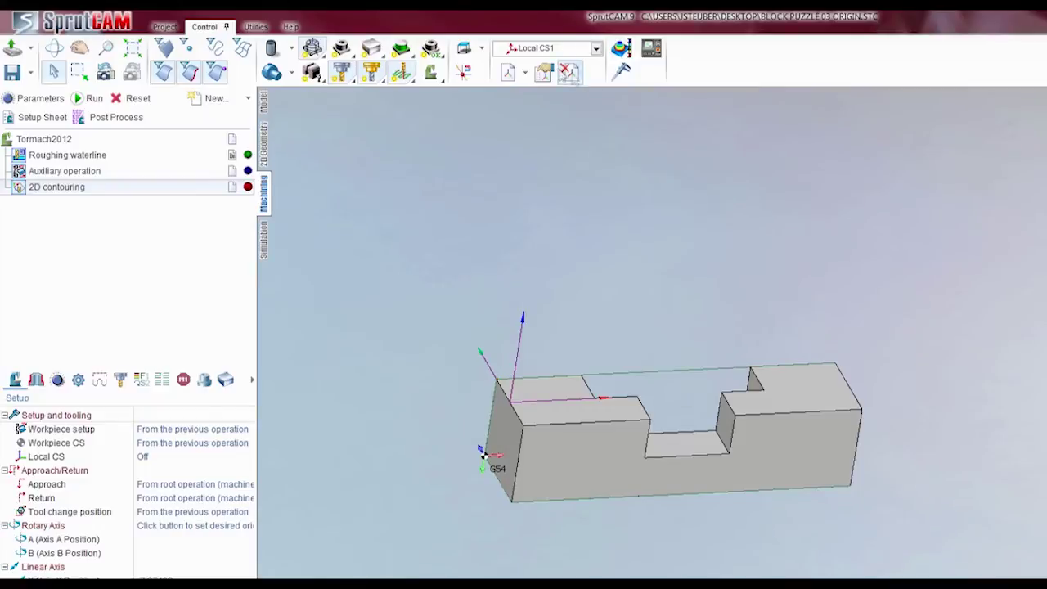
pyautogui.click(544, 74)
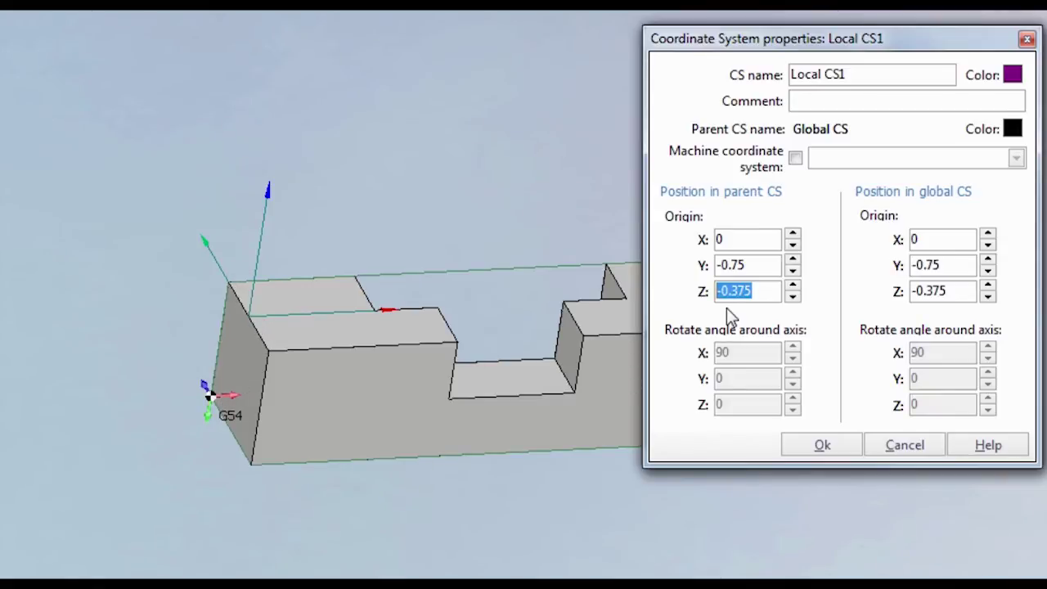
pyautogui.write('0')
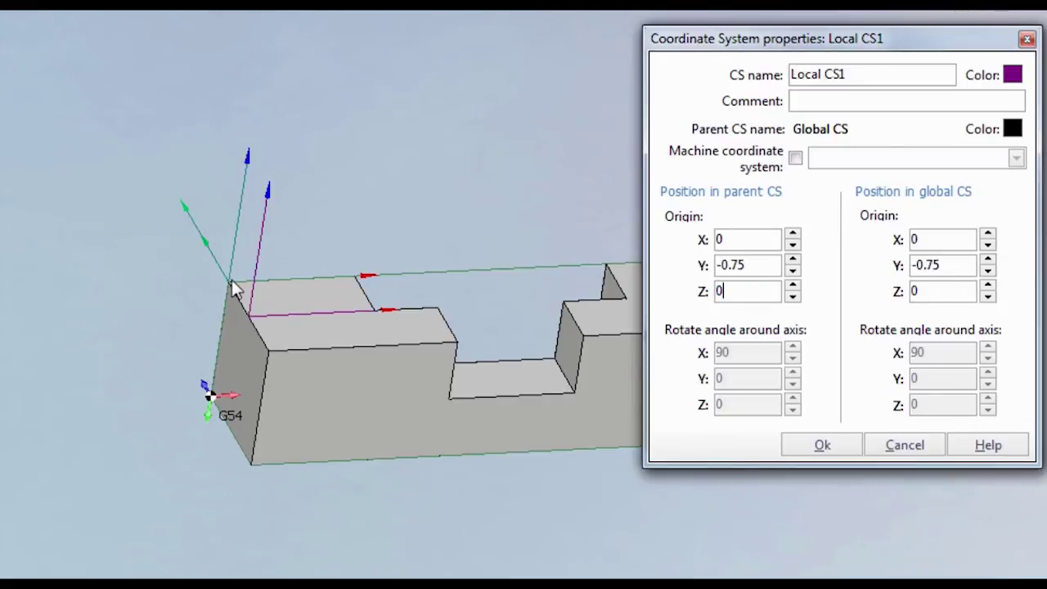
pyautogui.click(827, 447)
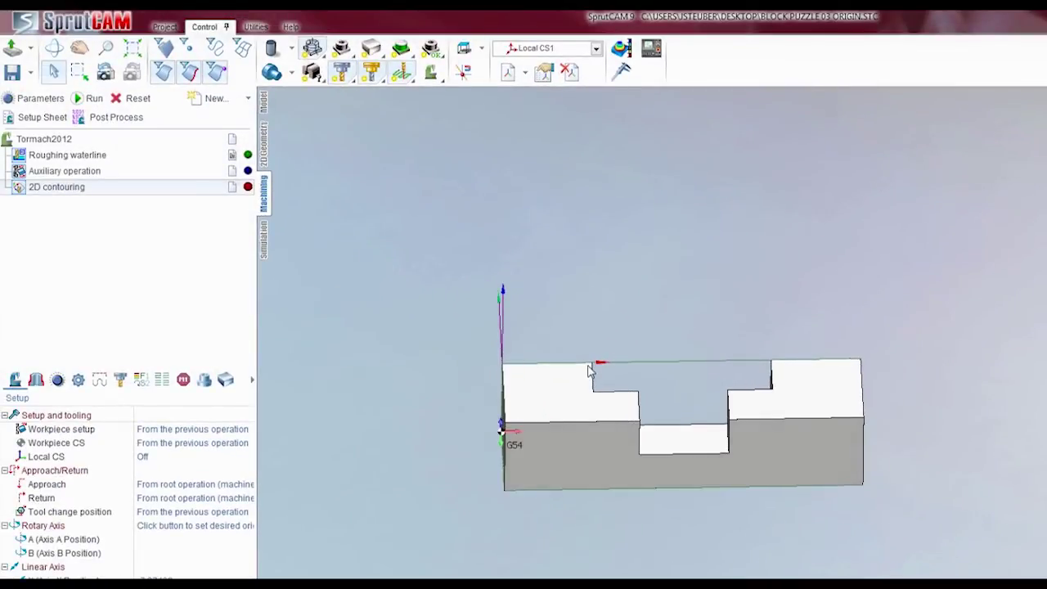
# Choose Local CS1 as the Geometrical CS in the 2D contouring workpiece setup
pyautogui.click(179, 431)
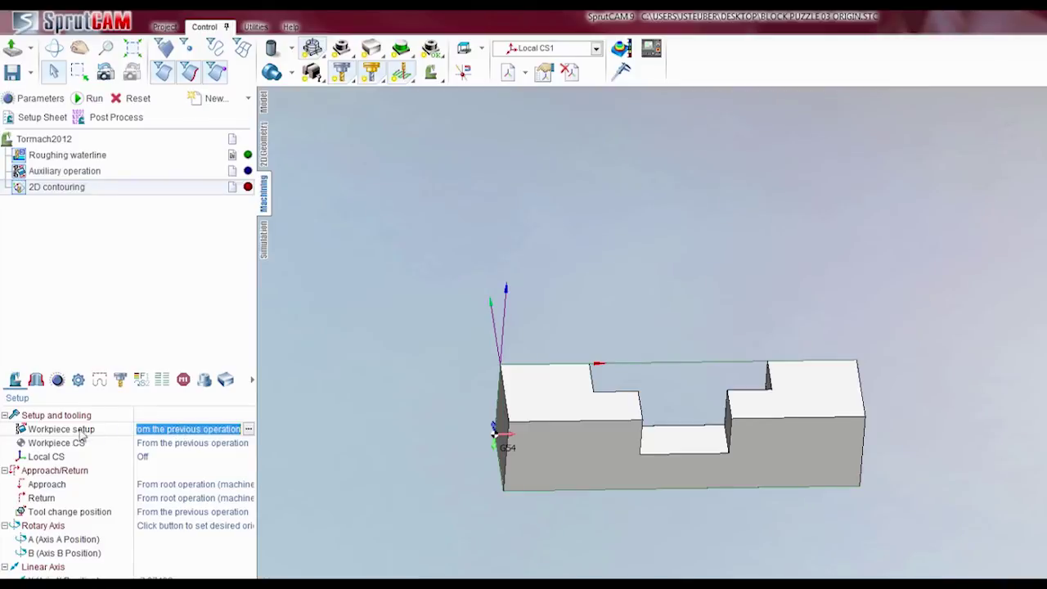
pyautogui.click(92, 192)
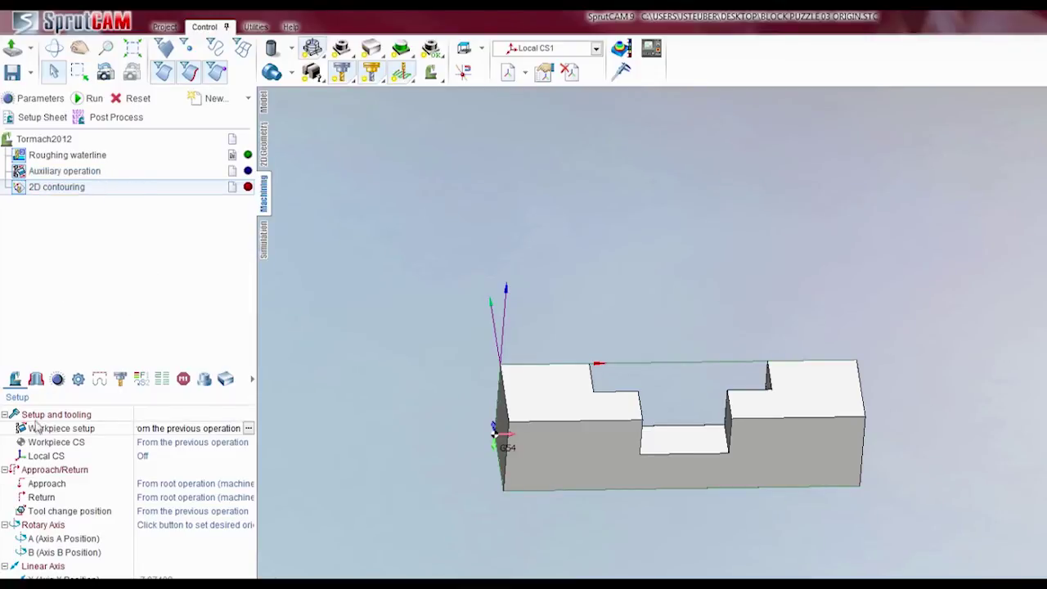
pyautogui.click(248, 428)
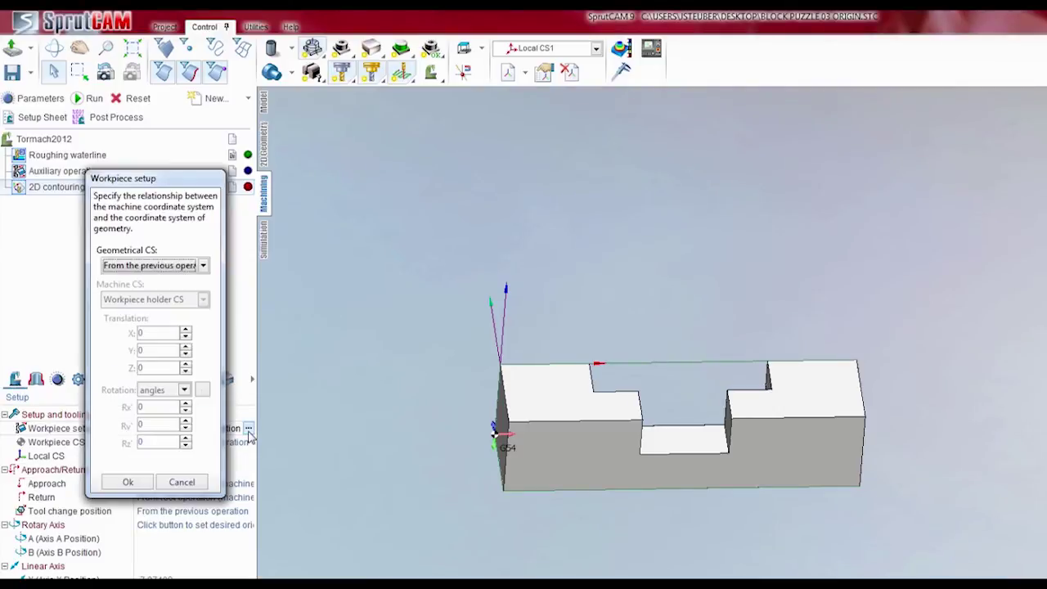
pyautogui.click(203, 266)
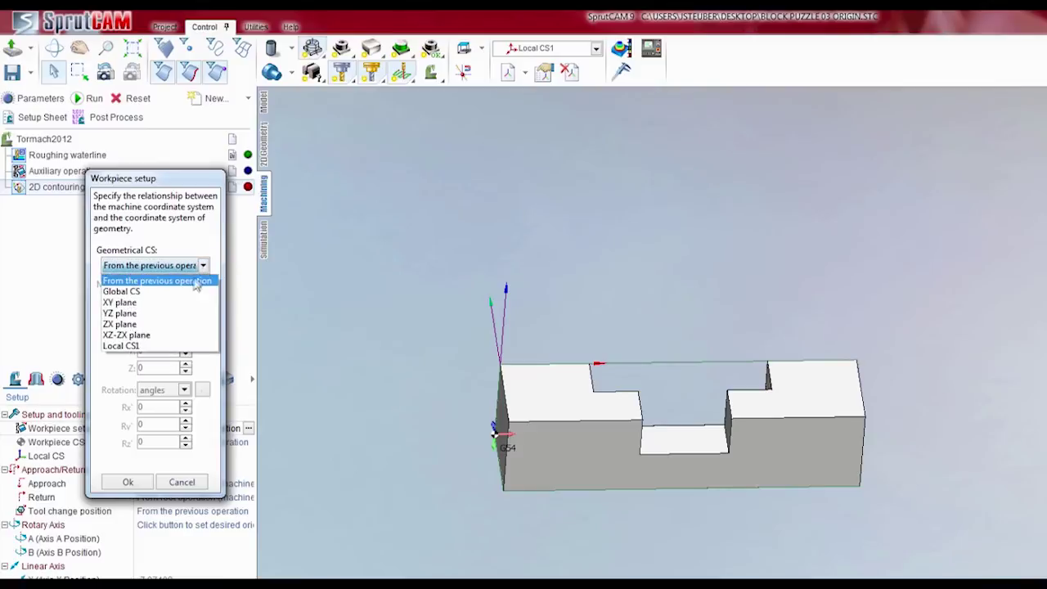
pyautogui.click(133, 347)
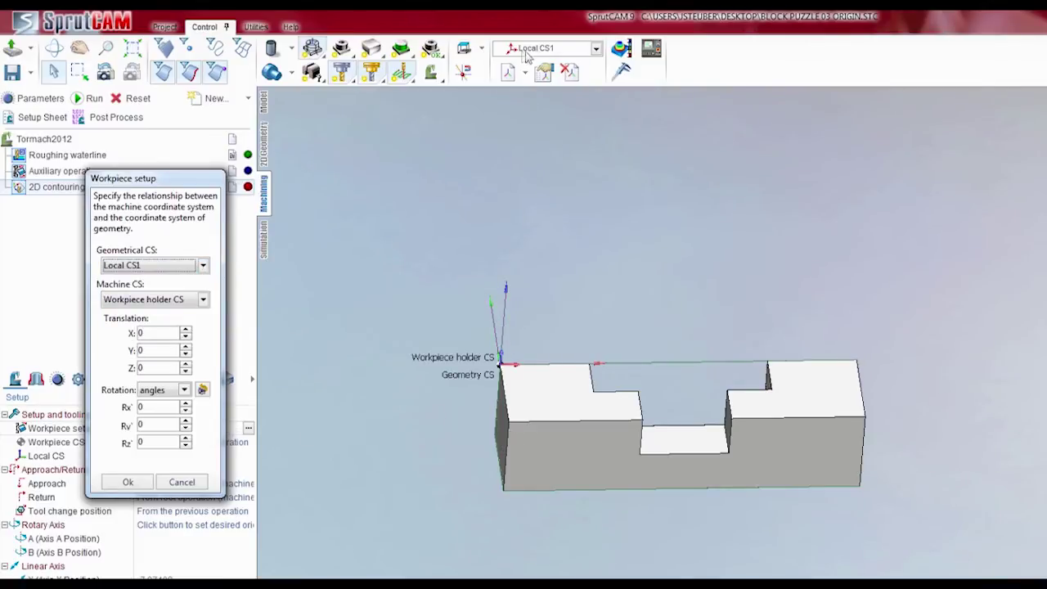
pyautogui.click(127, 485)
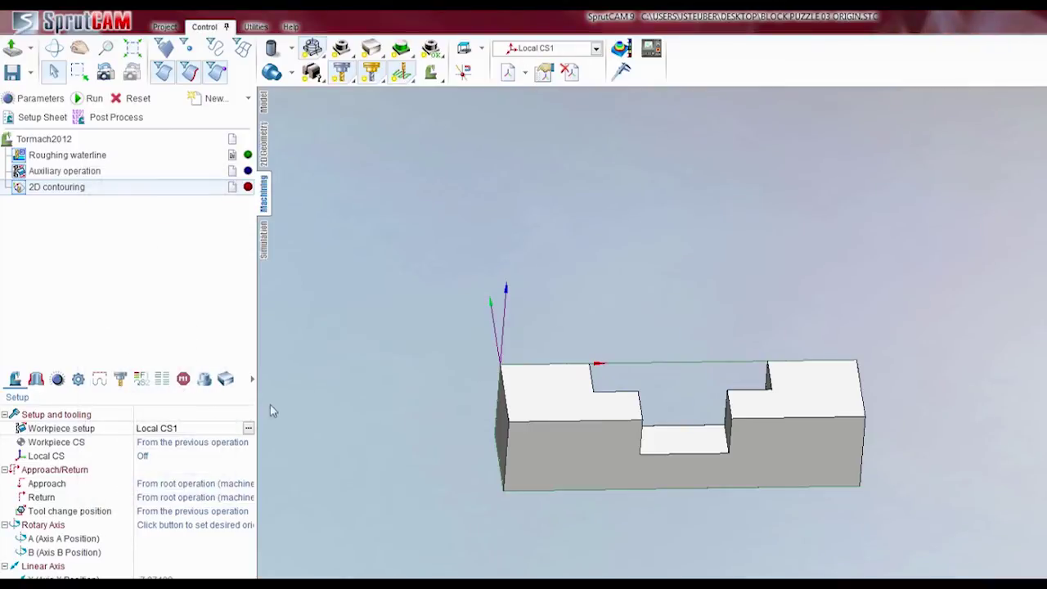
# Set the workpiece CS mode to Local CS1 with LCS number 55
pyautogui.click(180, 445)
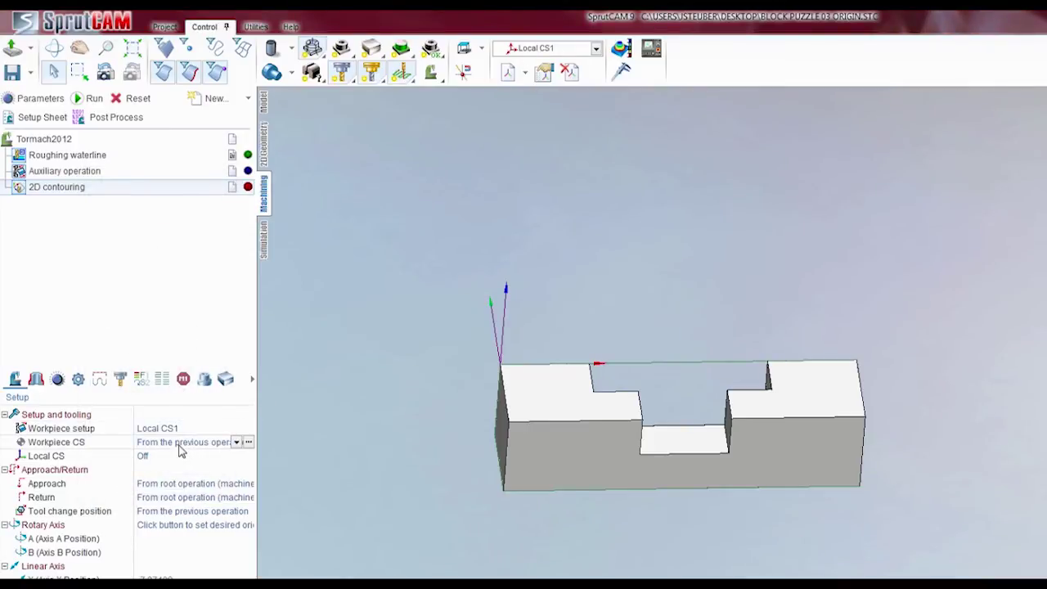
pyautogui.click(248, 443)
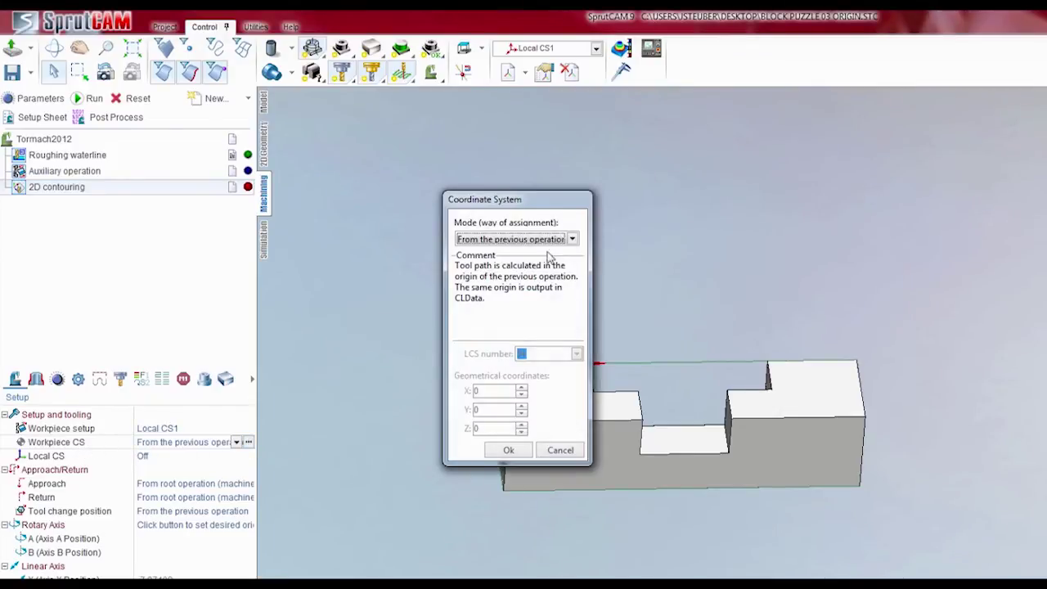
pyautogui.click(573, 240)
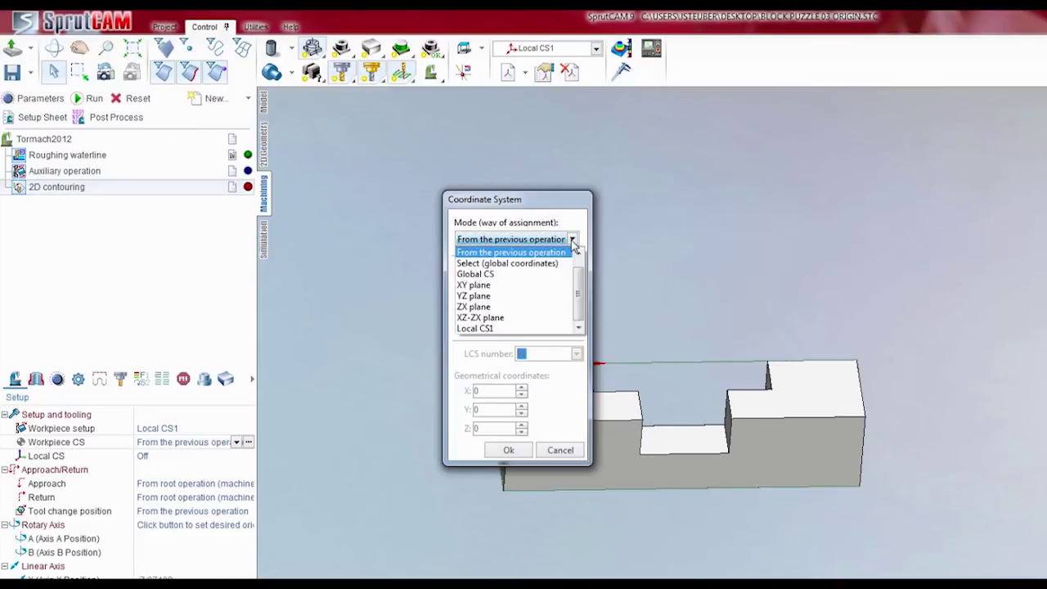
pyautogui.click(488, 328)
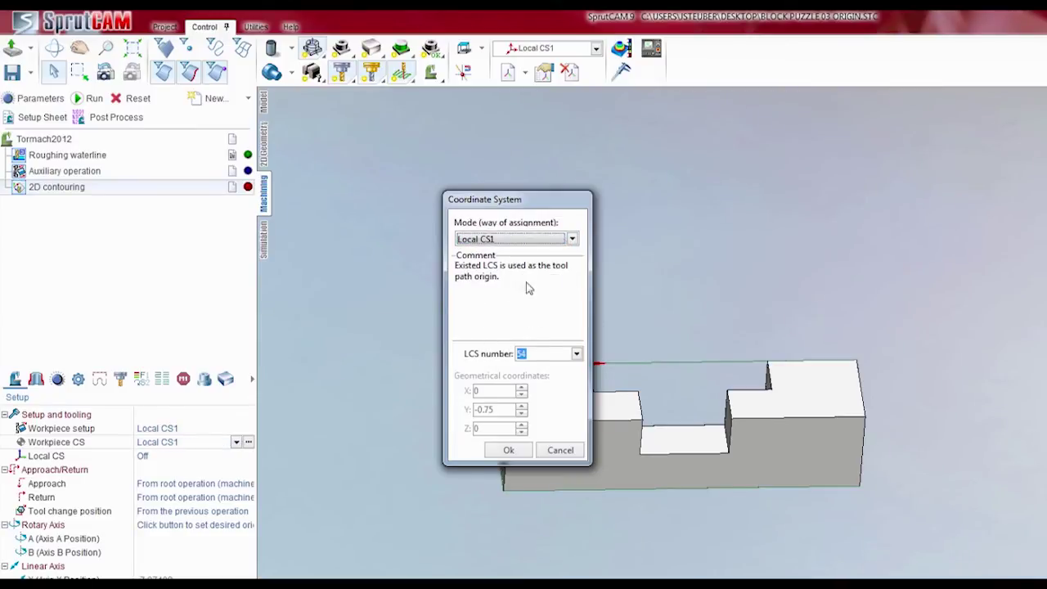
pyautogui.click(537, 353)
pyautogui.click(577, 354)
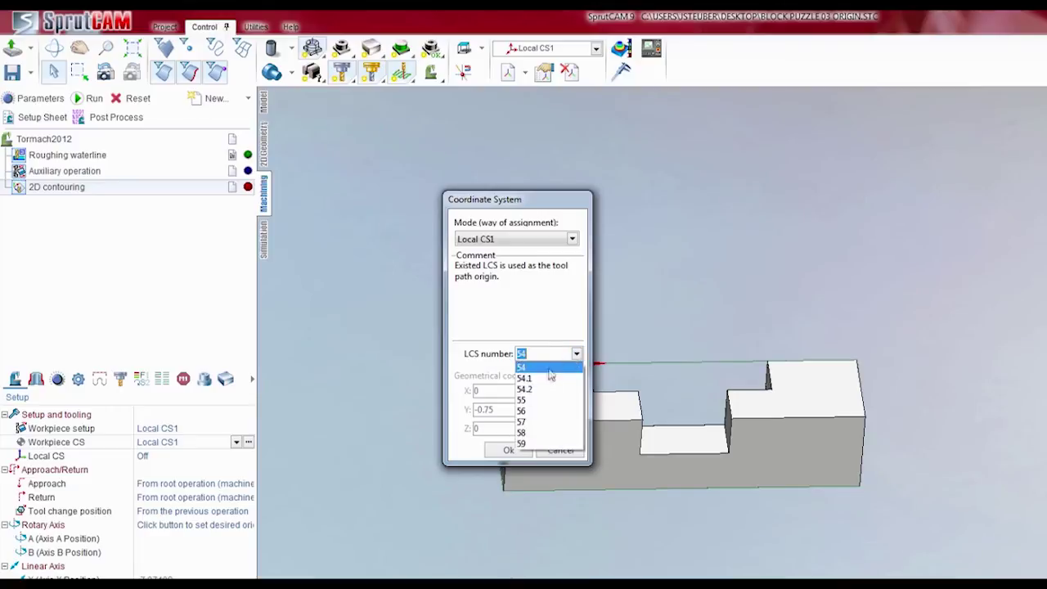
pyautogui.click(524, 405)
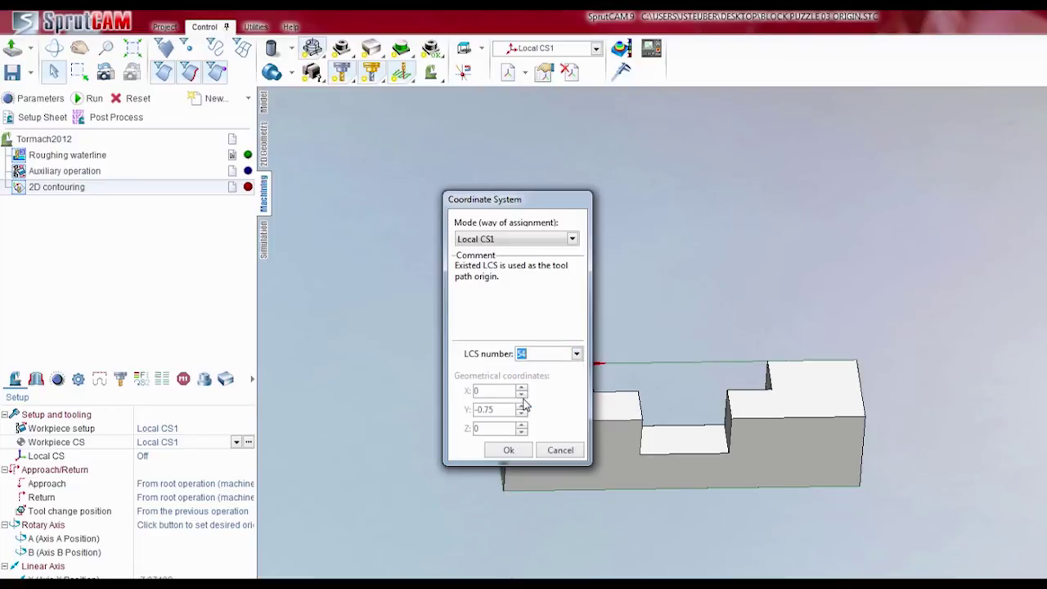
pyautogui.click(509, 451)
pyautogui.scroll(3, 511, 374)
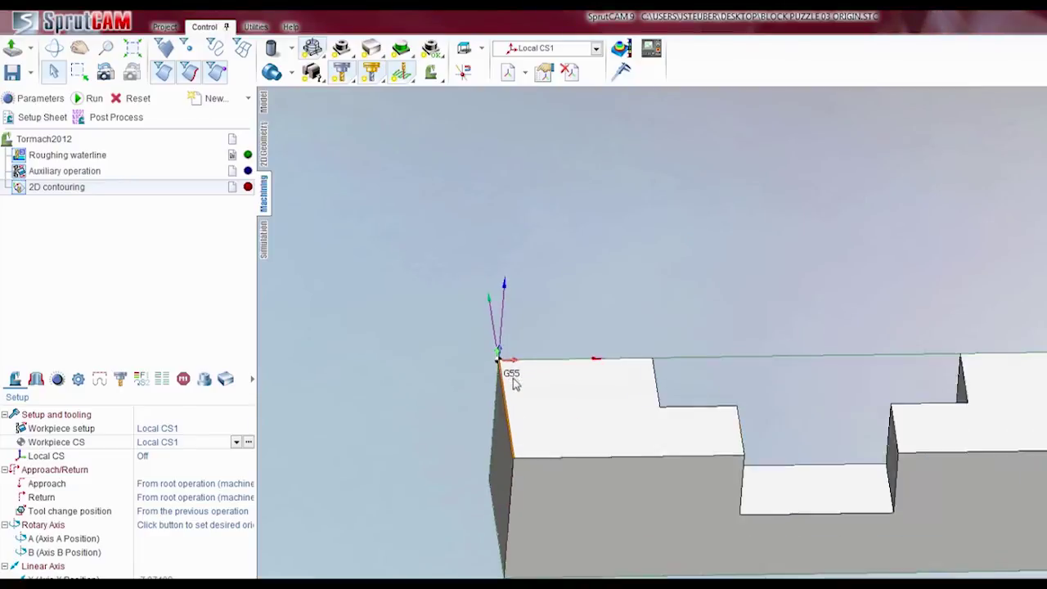
# Assign the slot edge Edge4 as the 2D contouring curve
pyautogui.scroll(-3, 513, 381)
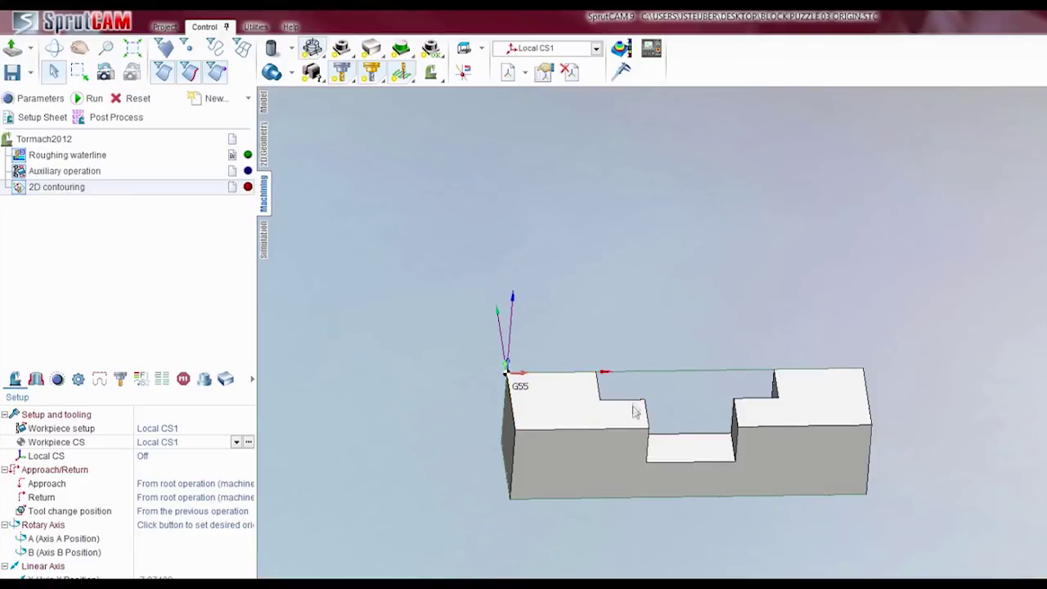
pyautogui.moveTo(572, 400); pyautogui.dragTo(655, 420, button='right')
pyautogui.click(654, 420)
pyautogui.click(36, 379)
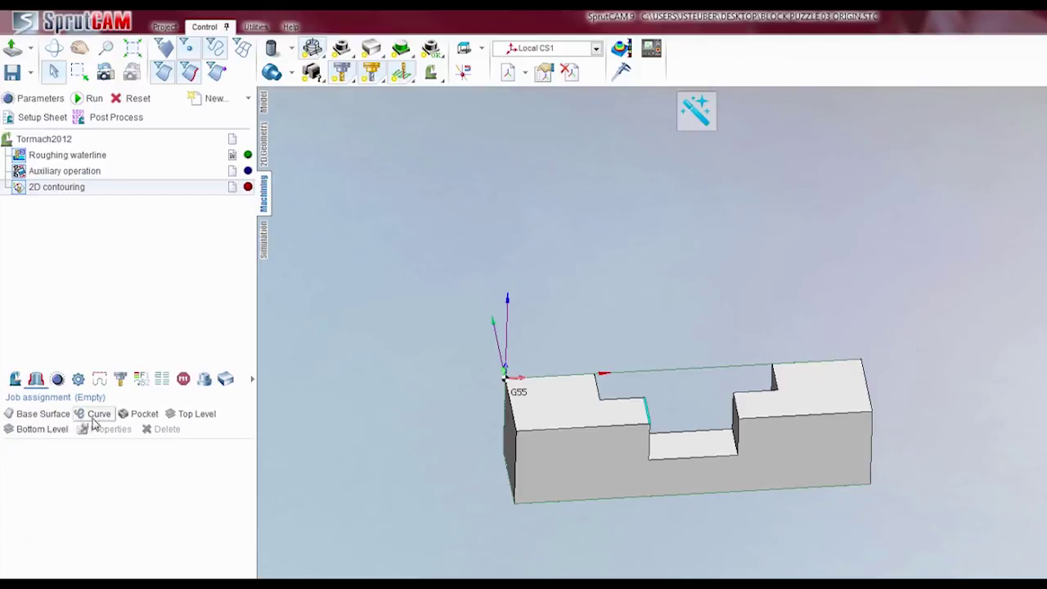
pyautogui.click(97, 415)
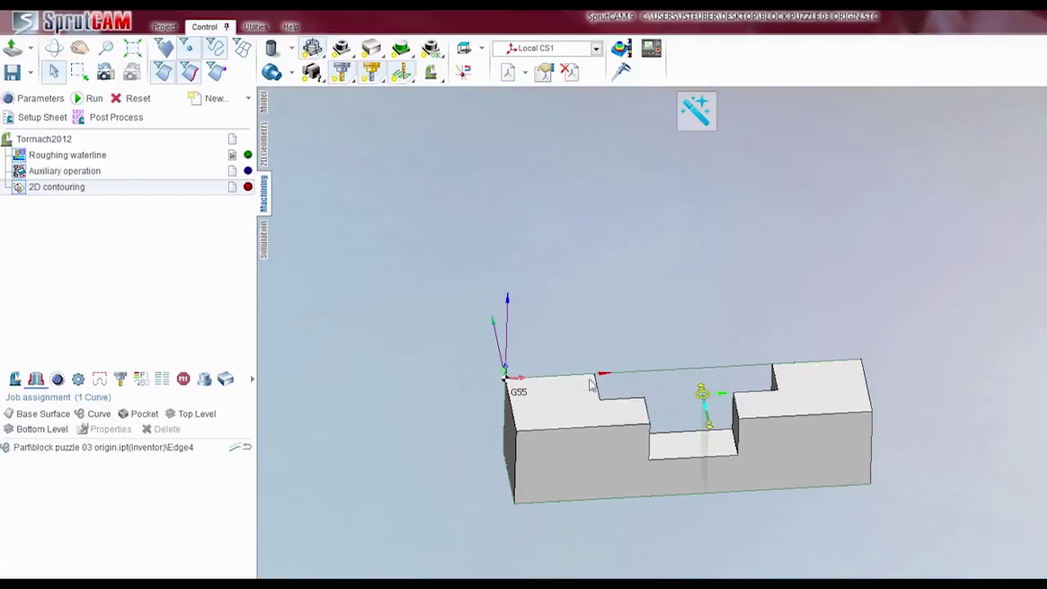
# Assign the slot floor face as base surface and open the operation's parameters
pyautogui.click(674, 452)
pyautogui.click(45, 414)
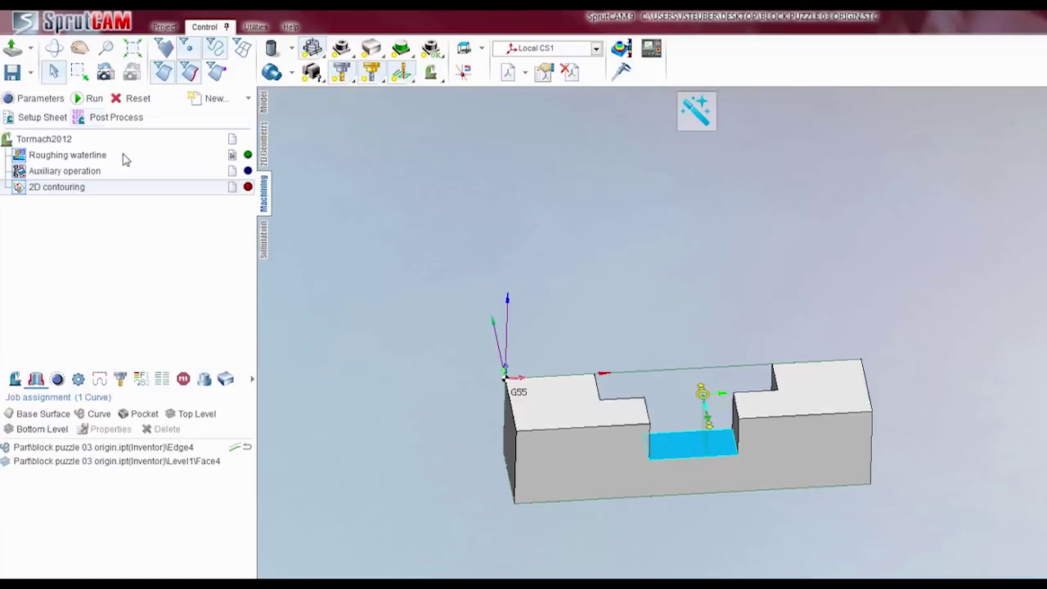
pyautogui.doubleClick(131, 188)
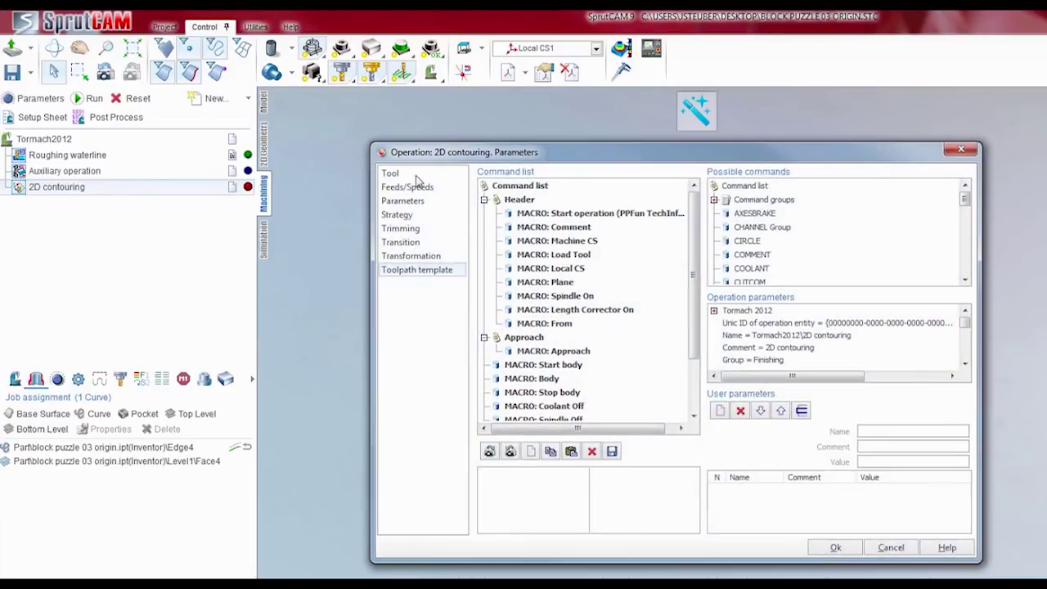
# Select the .125 4F EM library end mill for 2D contouring and run the toolpath
pyautogui.click(409, 174)
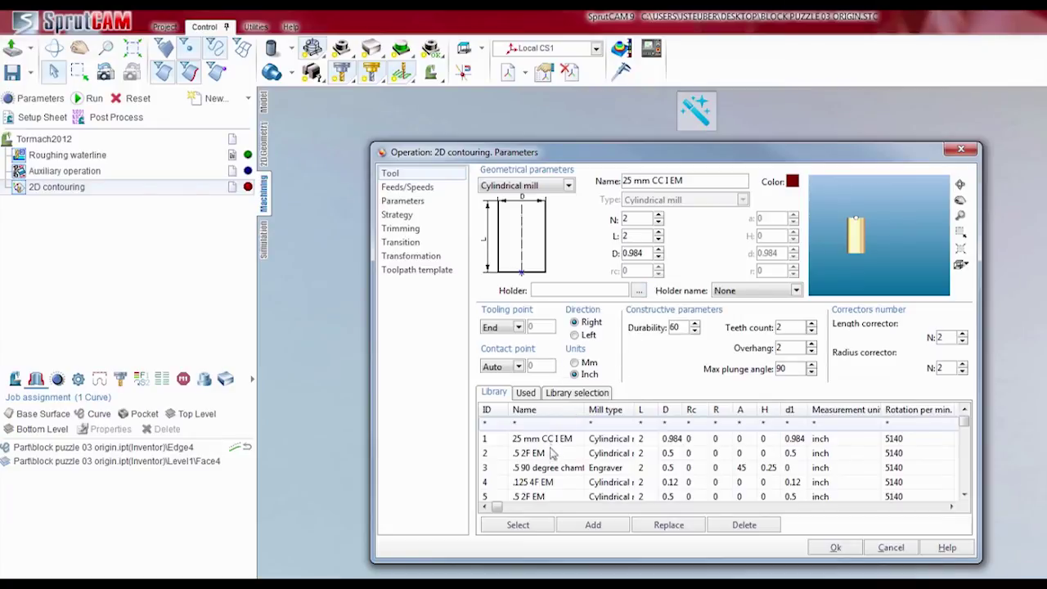
pyautogui.click(541, 482)
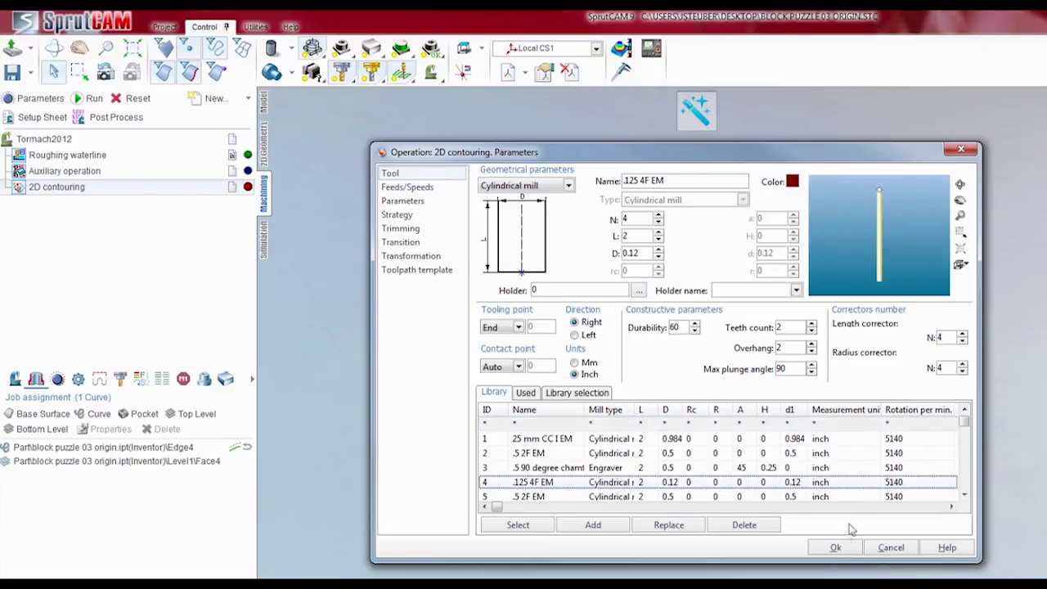
pyautogui.click(833, 546)
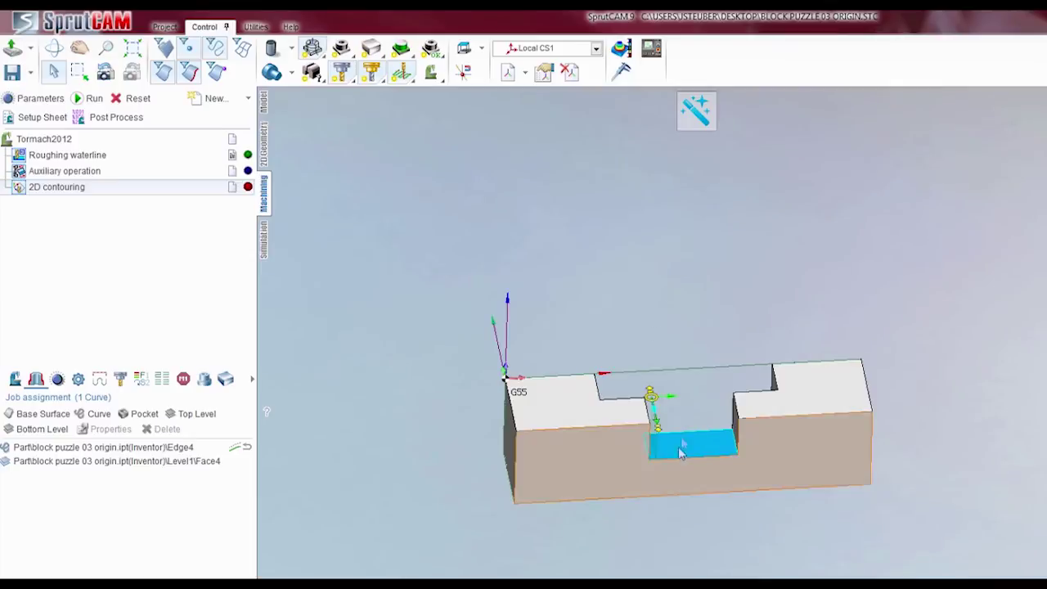
pyautogui.click(91, 102)
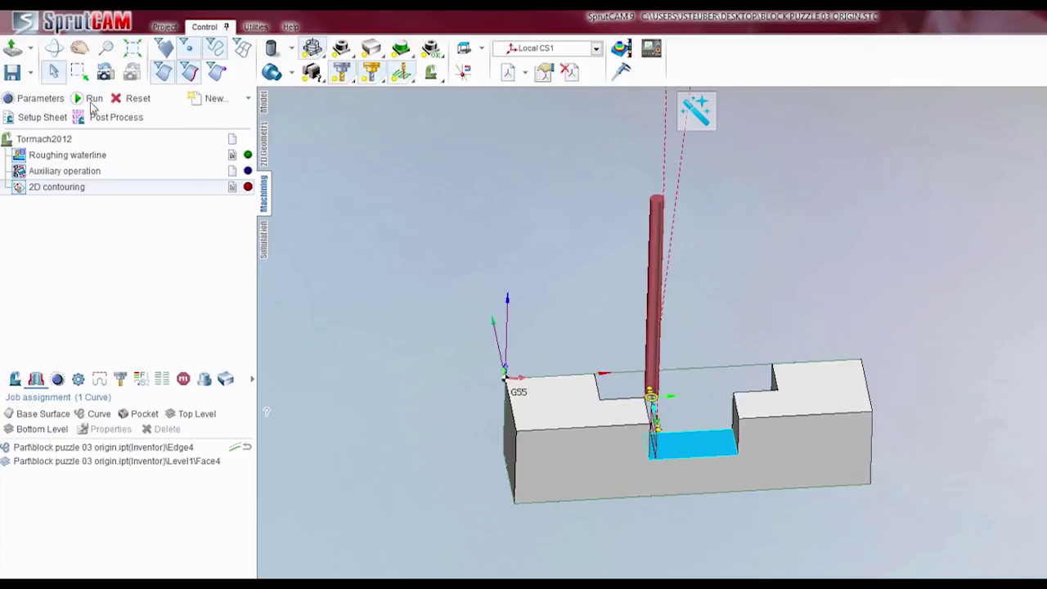
pyautogui.moveTo(471, 387); pyautogui.dragTo(579, 425)
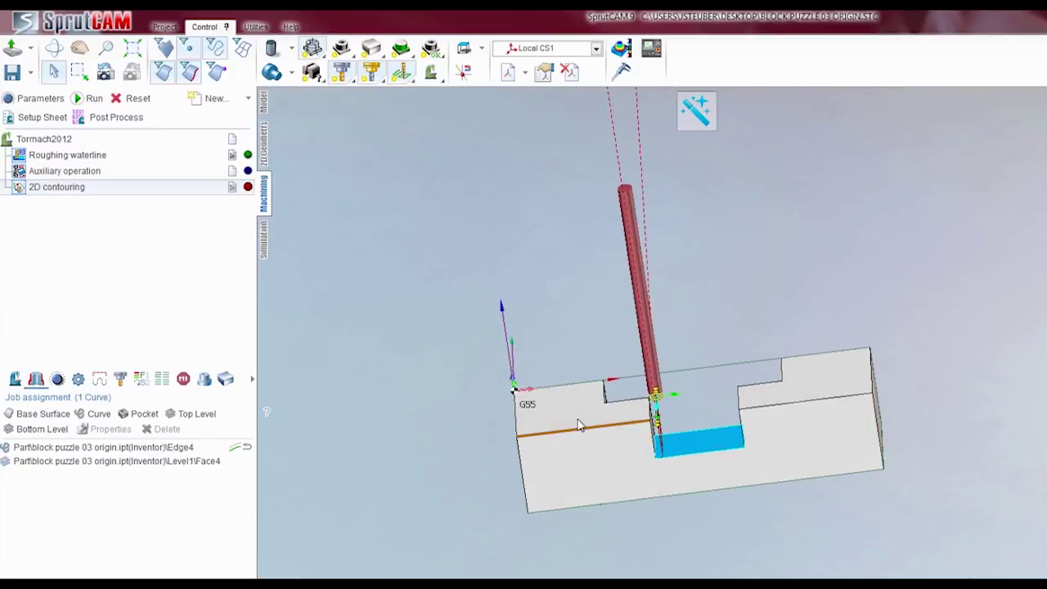